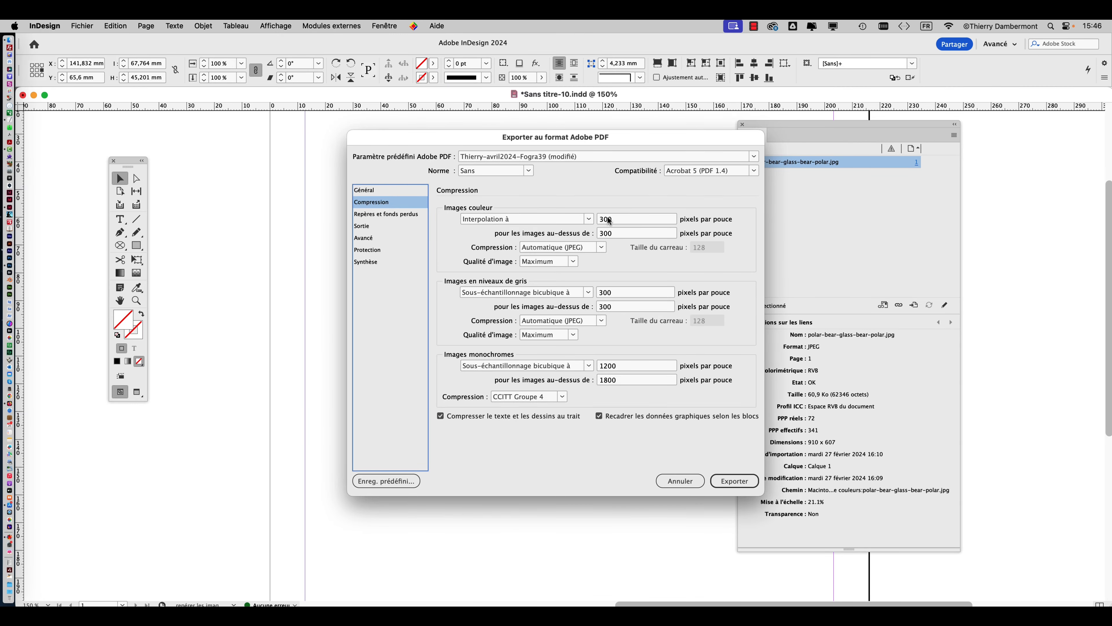
Step: Cancel the Adobe PDF export dialog and enlarge the link information section of the Links panel
left_click(683, 482)
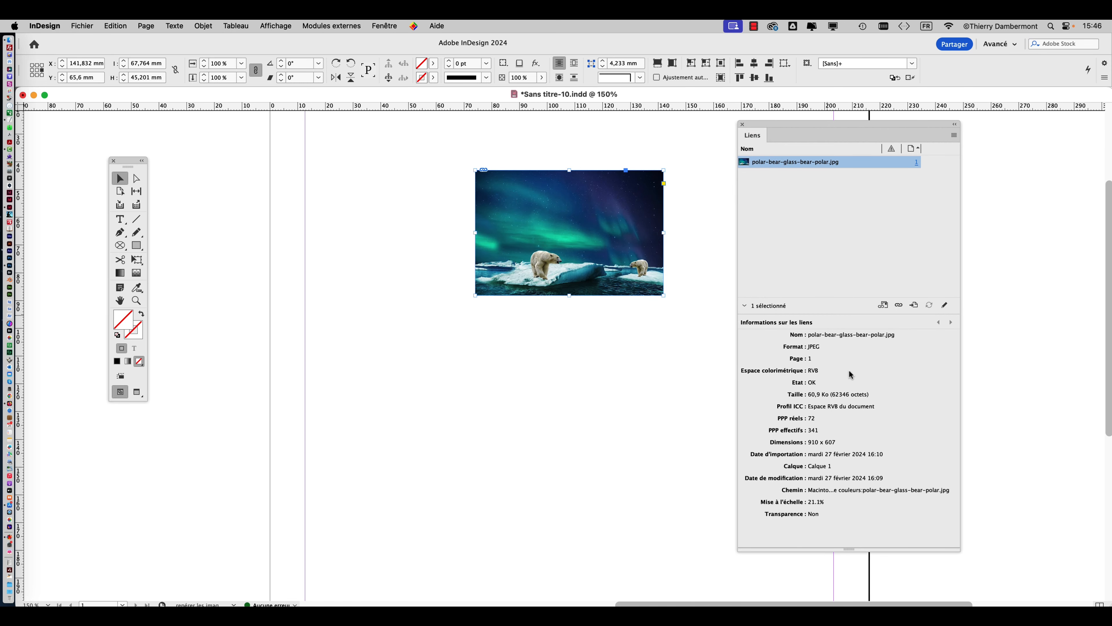
left_click_drag(848, 314, 853, 222)
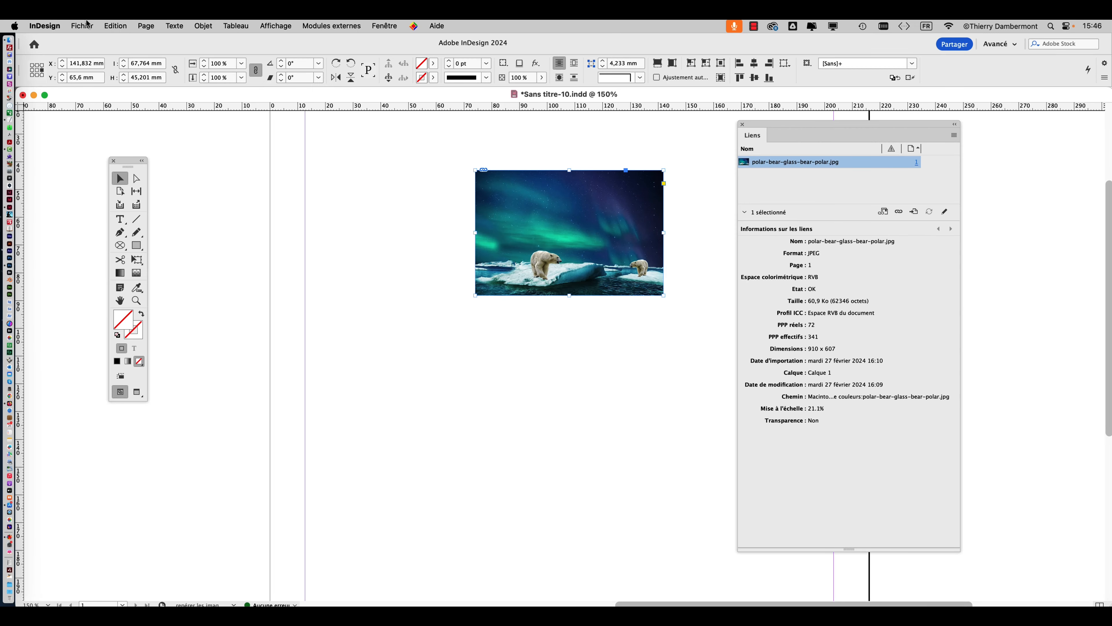
Step: Start an Adobe PDF export of the document, review its Compression image settings, and cancel the export
left_click(83, 26)
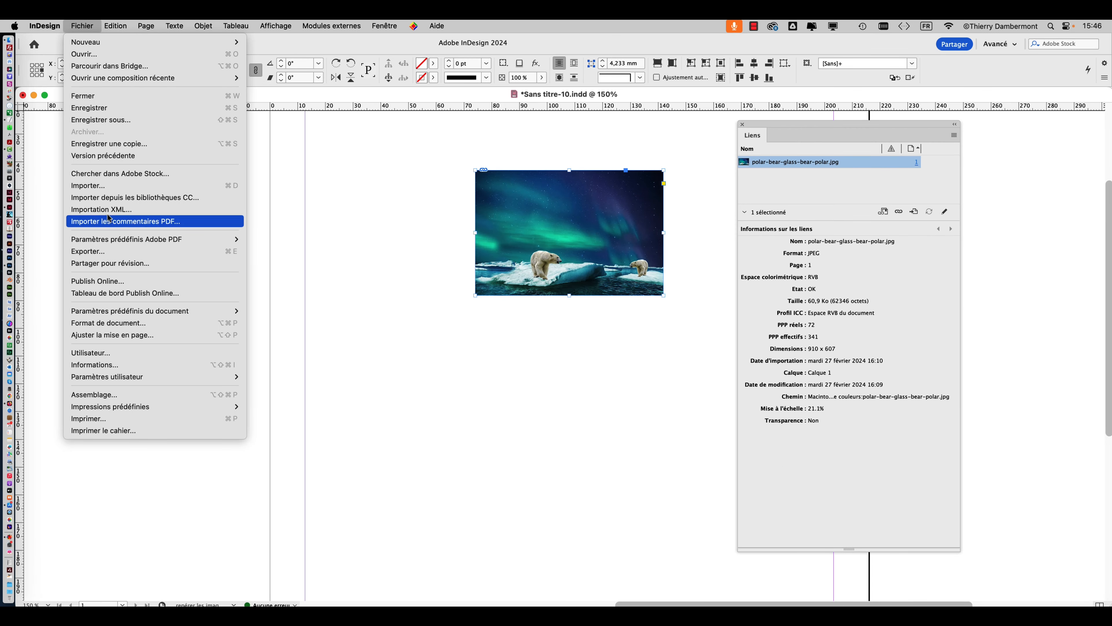
left_click(87, 251)
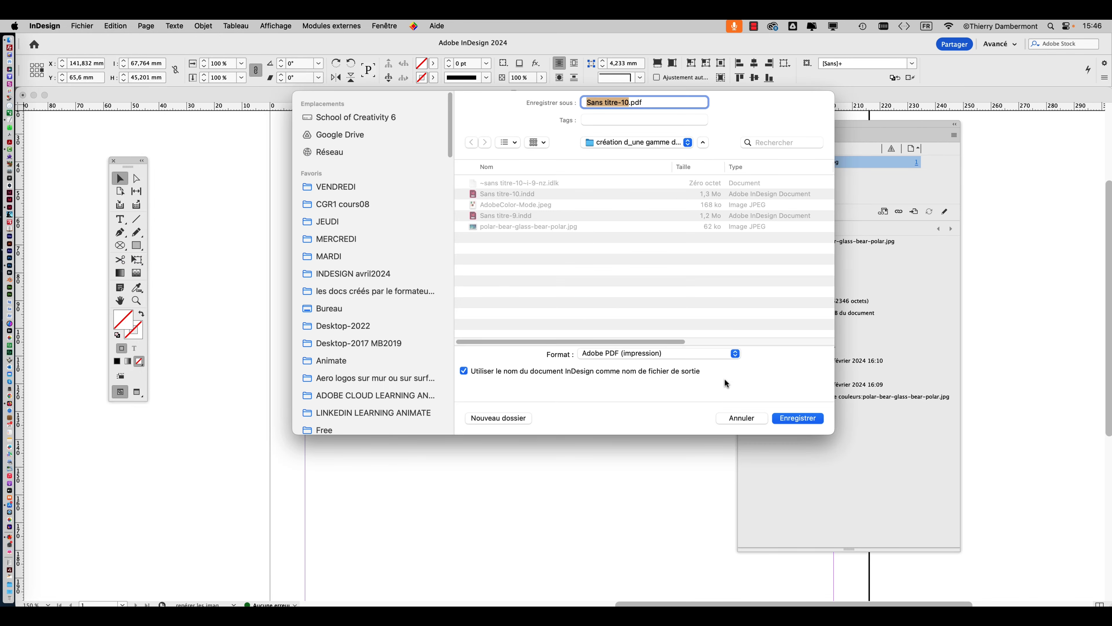
left_click(791, 418)
left_click(376, 202)
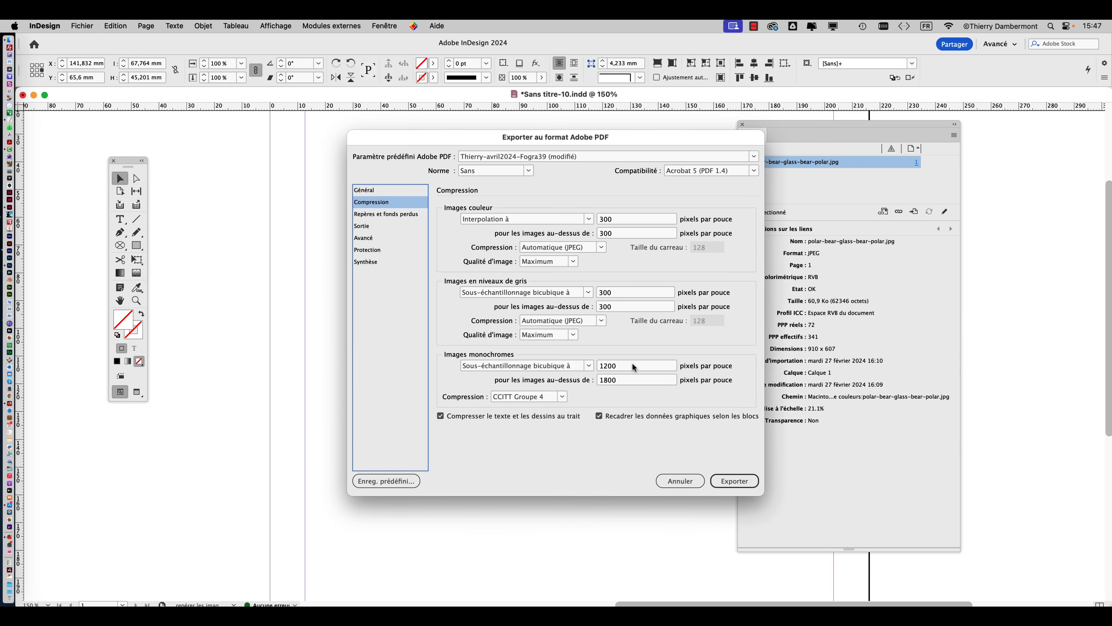
left_click(681, 481)
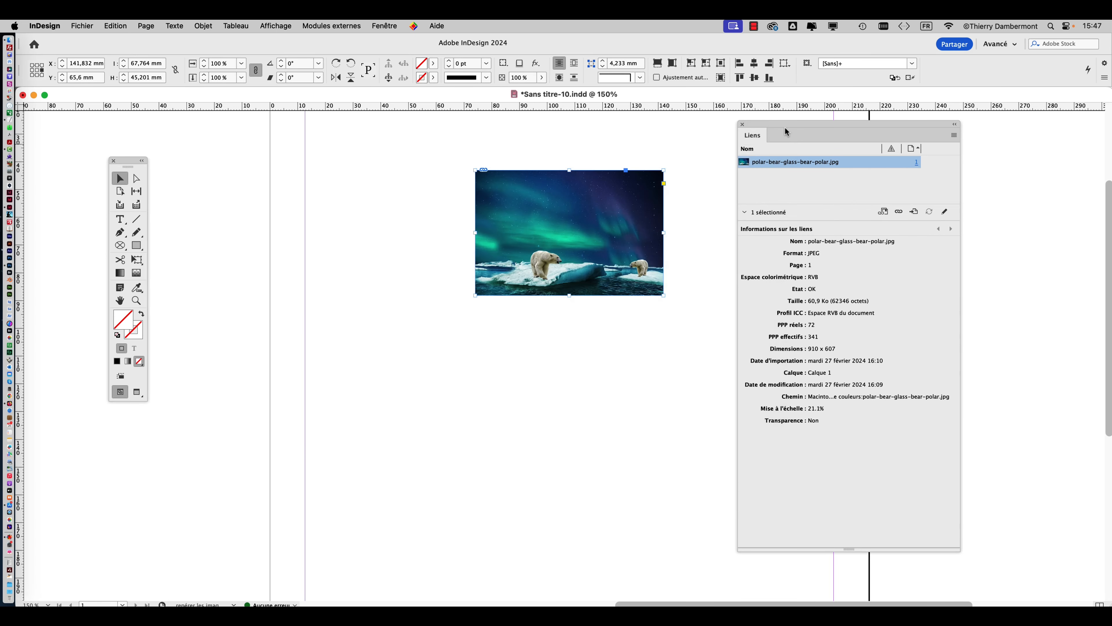
Step: With the Free Transform tool, enlarge the polar bear image from its lower-left corner to about 23.8% scale
left_click_drag(128, 166, 374, 138)
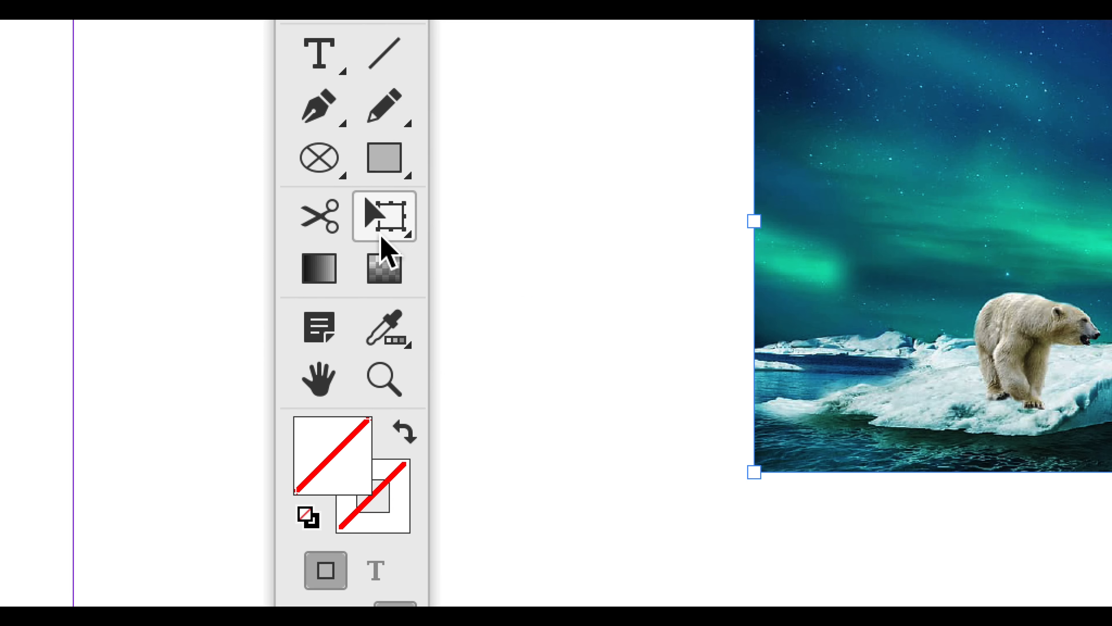
left_click(383, 236)
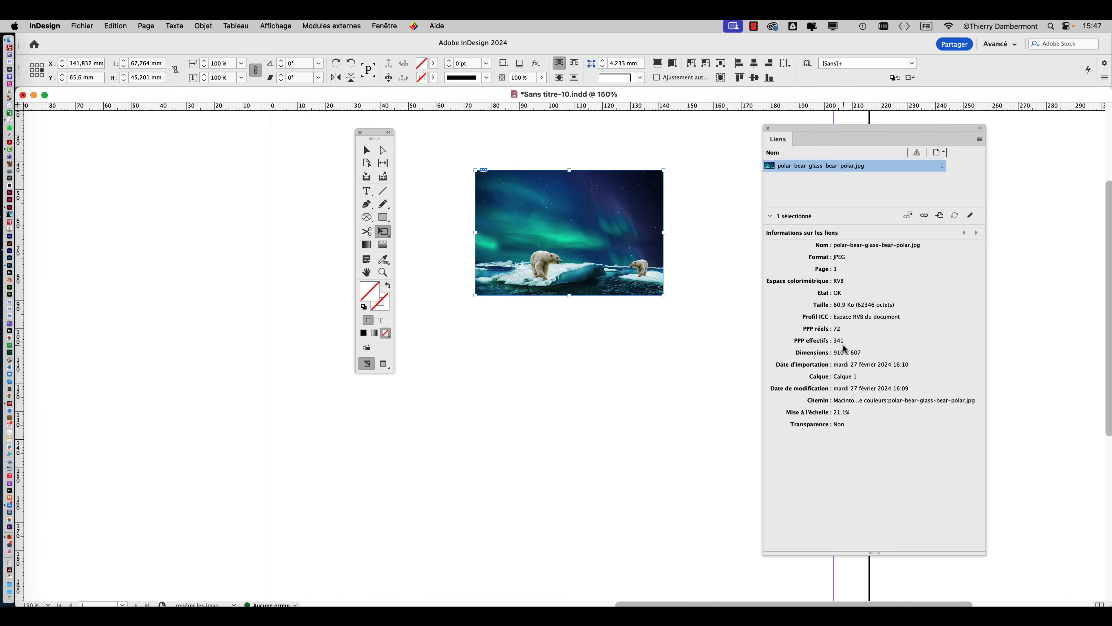
left_click_drag(475, 296, 451, 311)
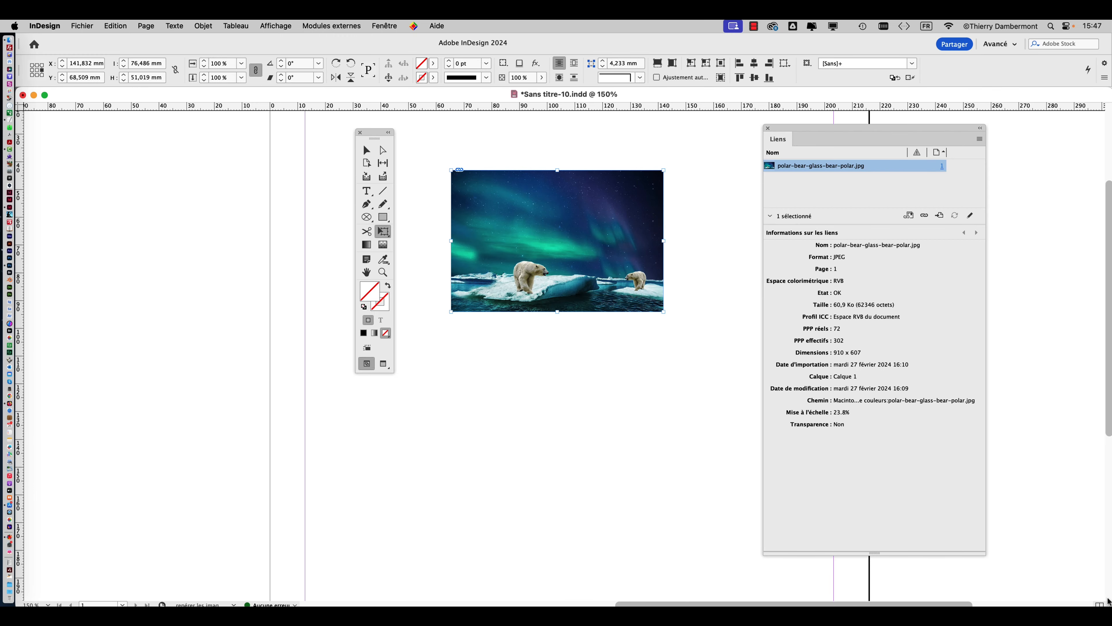
Step: Open the Preflight panel (Contrôle en amont) and place it beside the tools panel
key("super+0")
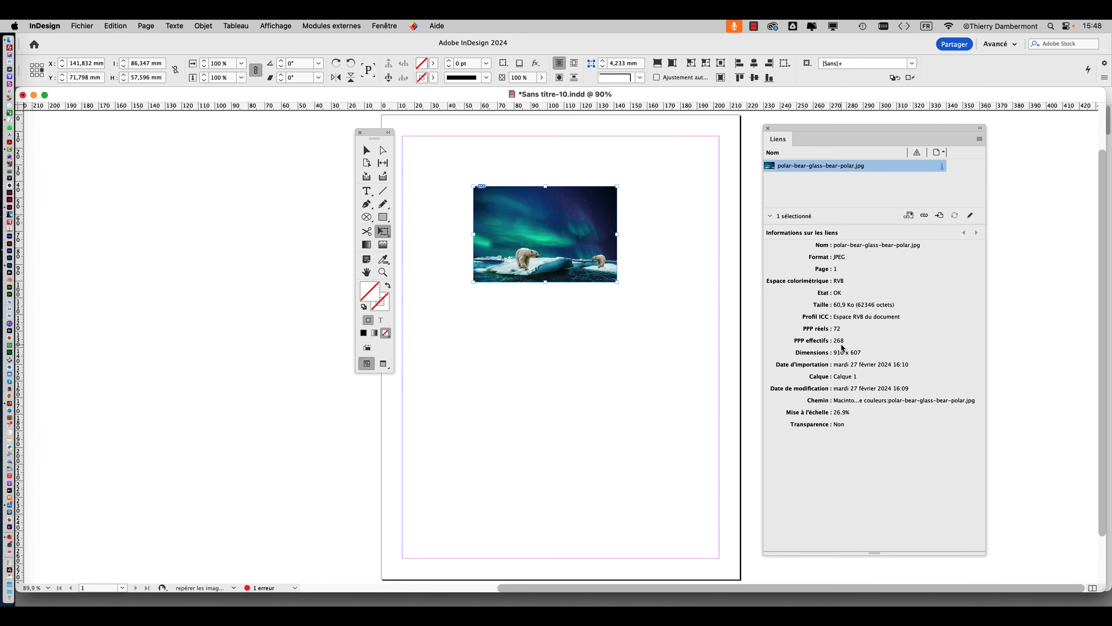
left_click_drag(368, 136, 71, 136)
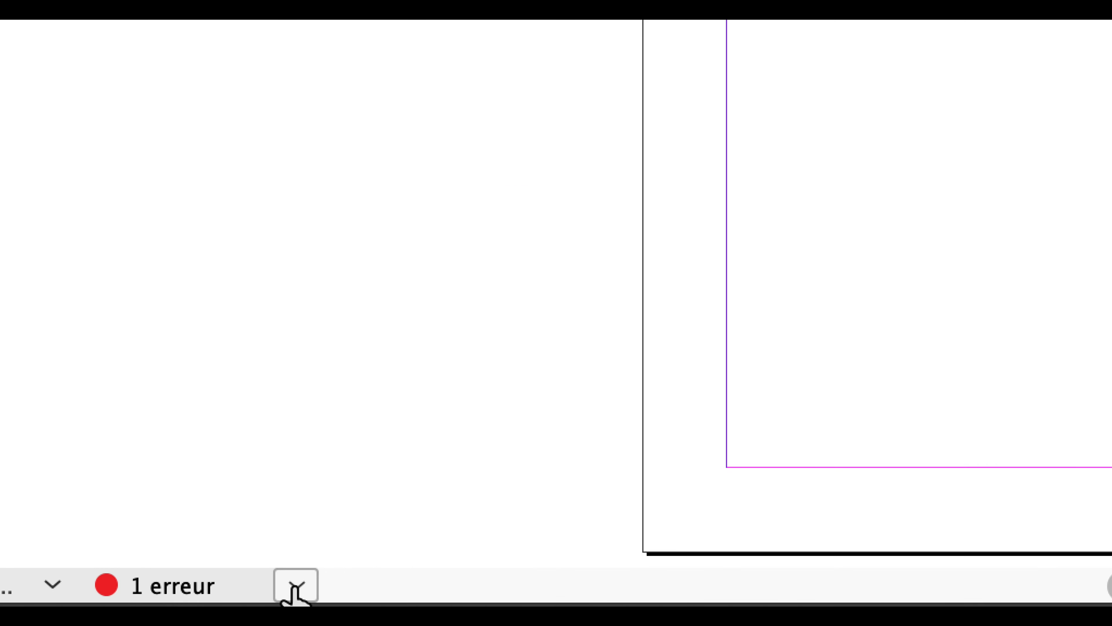
left_click(295, 588)
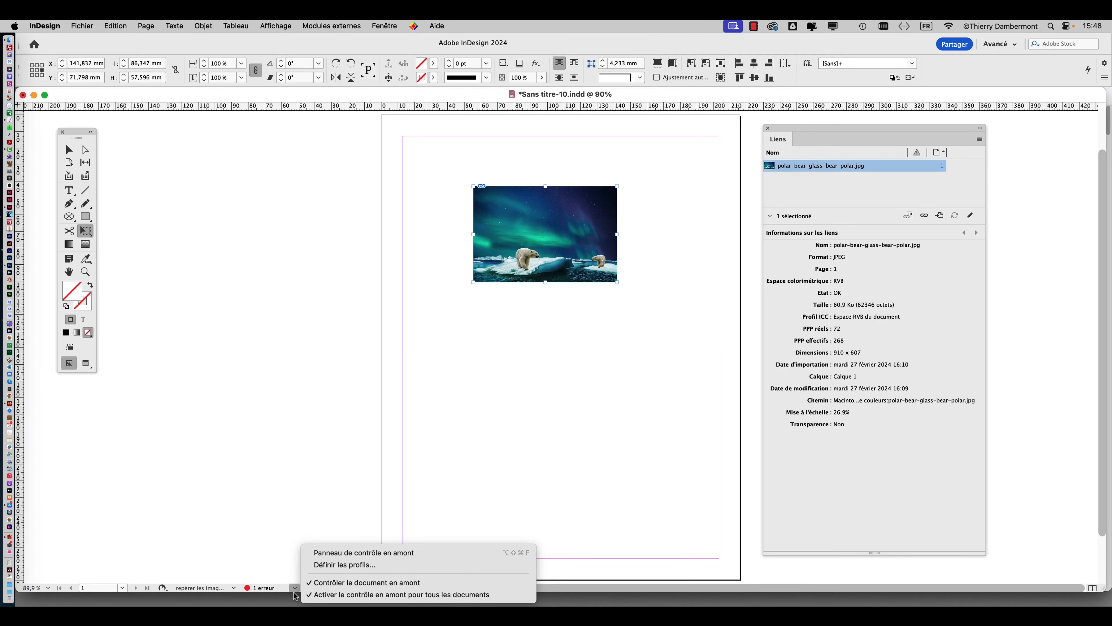
left_click(284, 404)
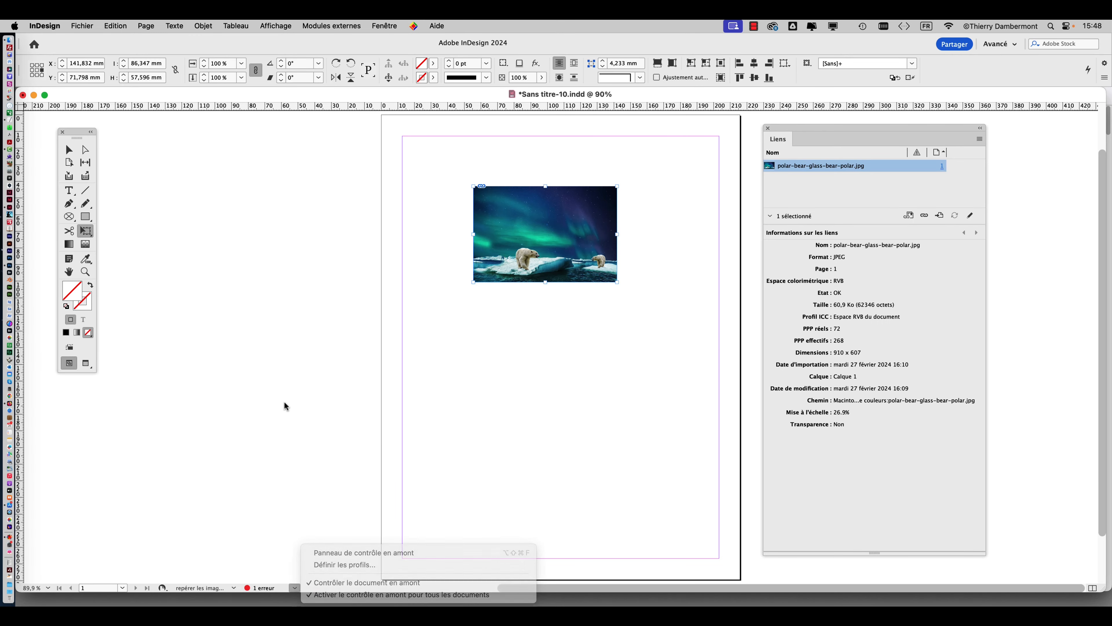
left_click(384, 26)
mouse_move(410, 240)
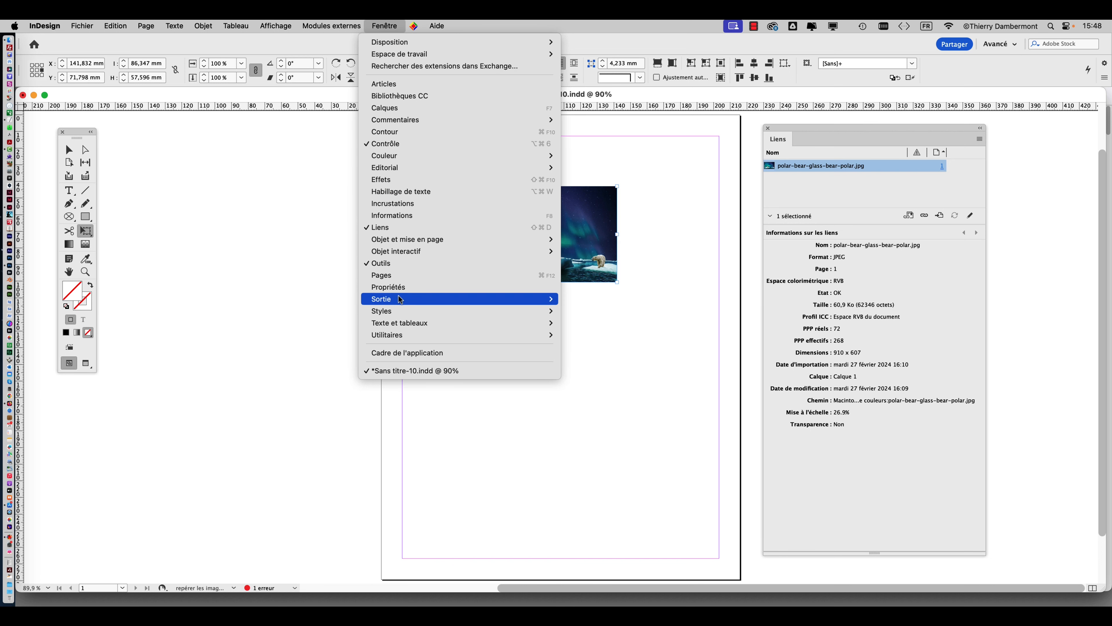
mouse_move(504, 299)
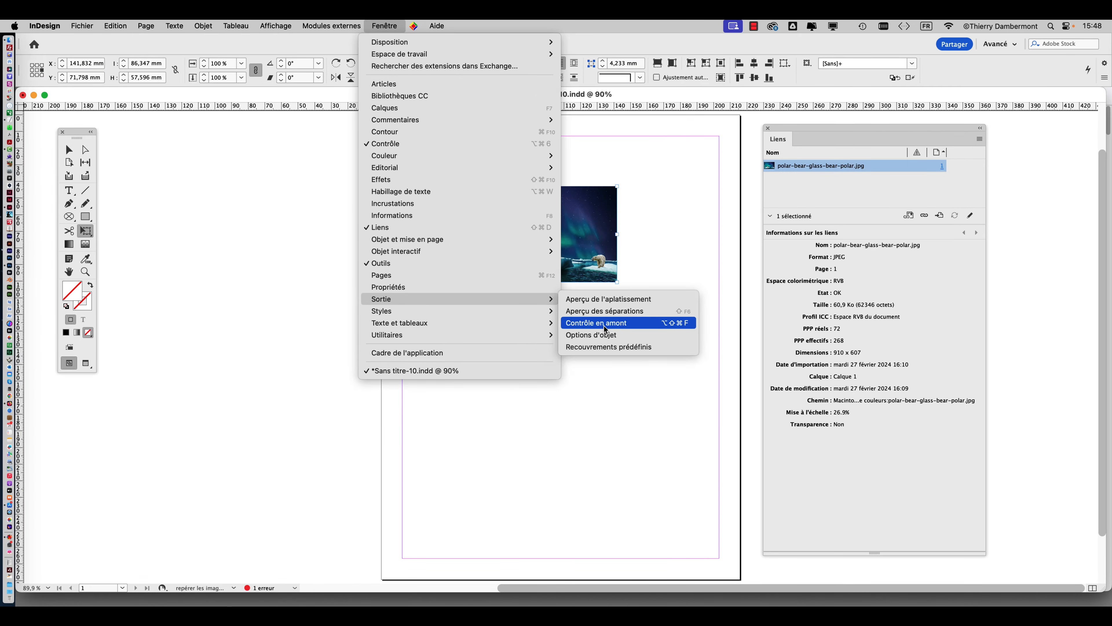
left_click(605, 327)
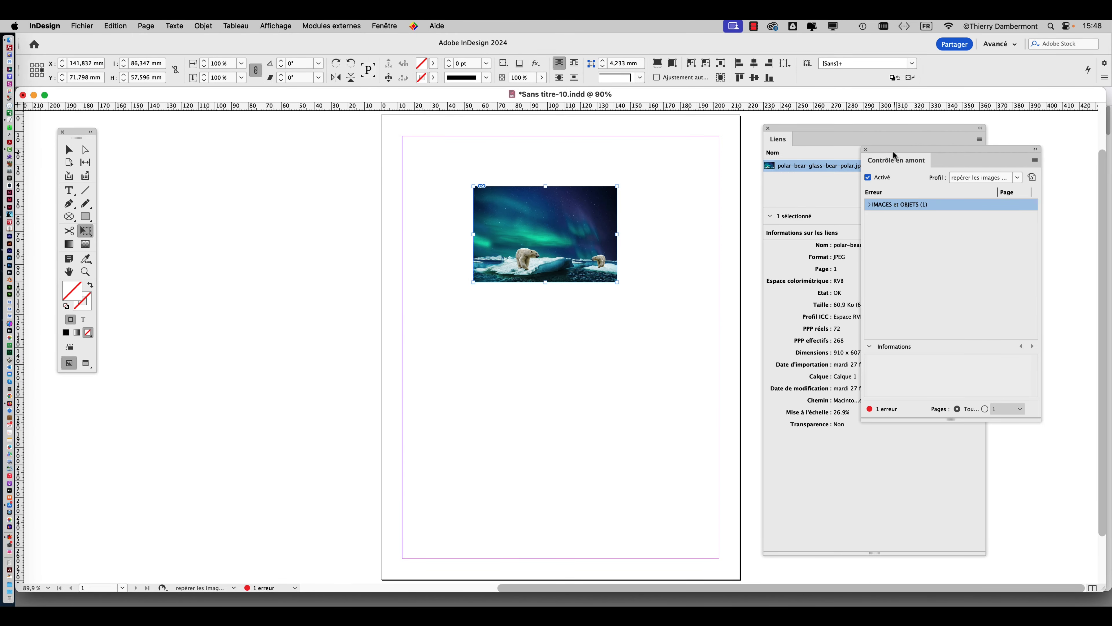
left_click_drag(907, 158, 216, 166)
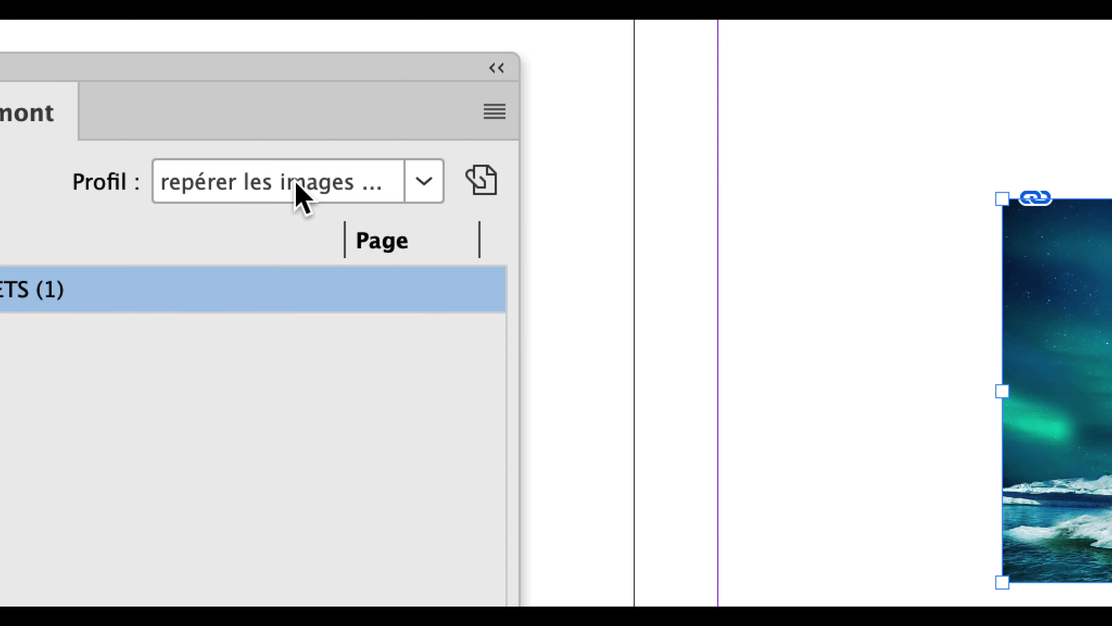
Step: Switch the preflight profile to [Standard] and back to 'repérer les images de moins de 300 dpi' to compare errors
left_click(300, 195)
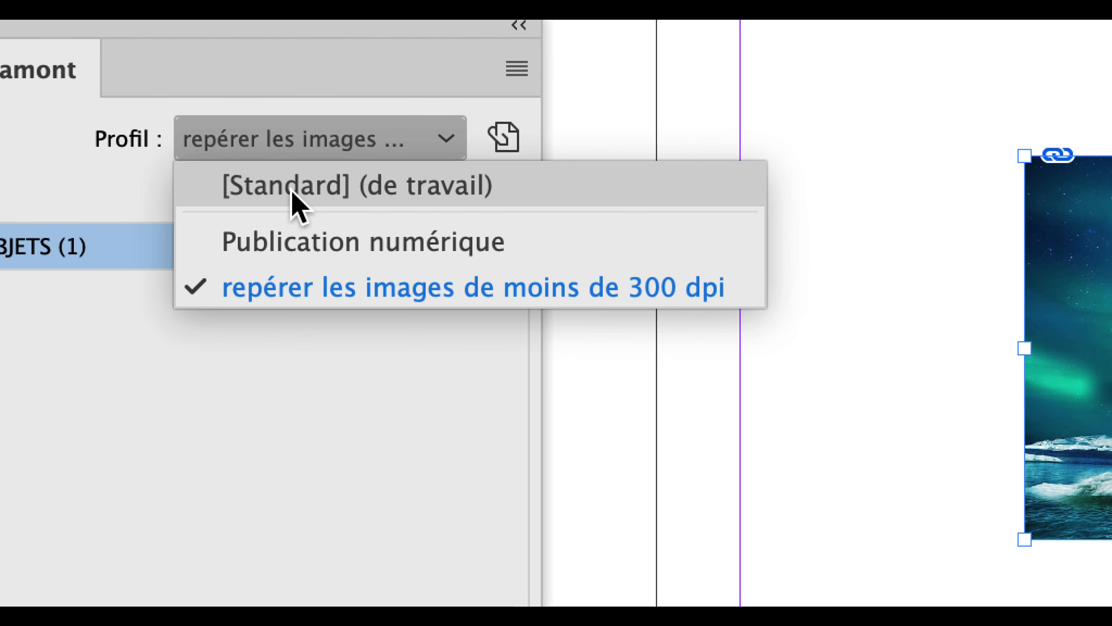
left_click(281, 221)
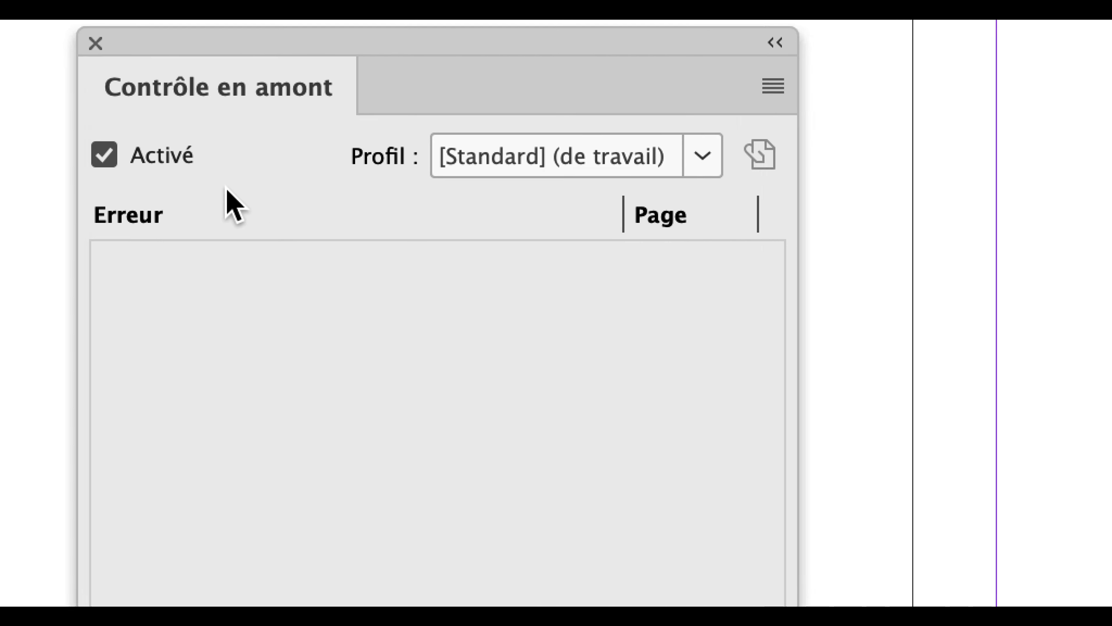
left_click(556, 147)
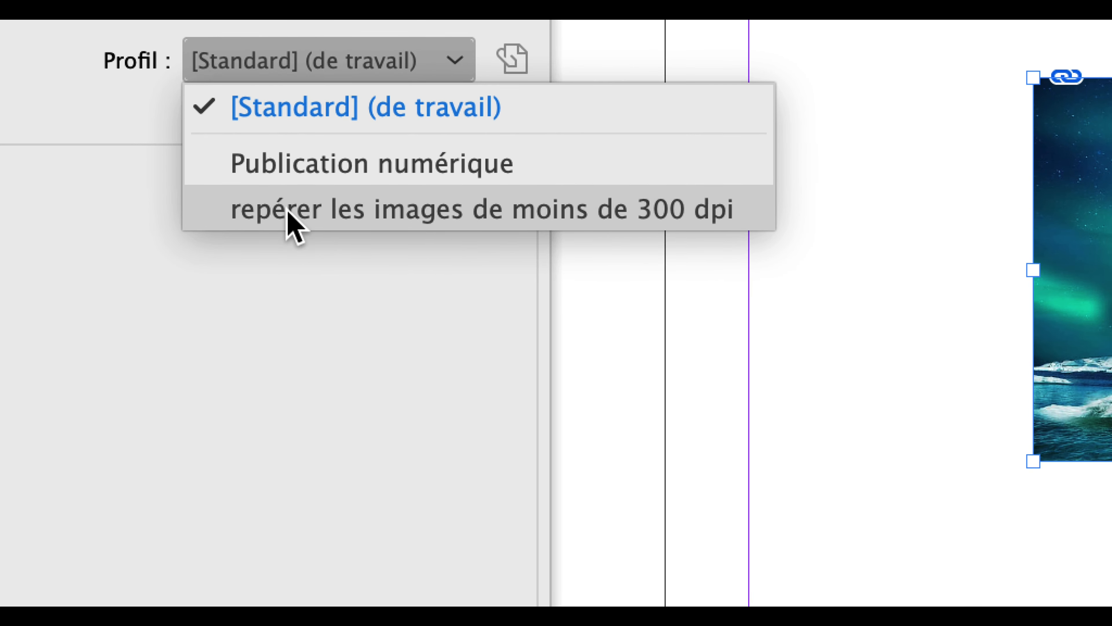
left_click(296, 213)
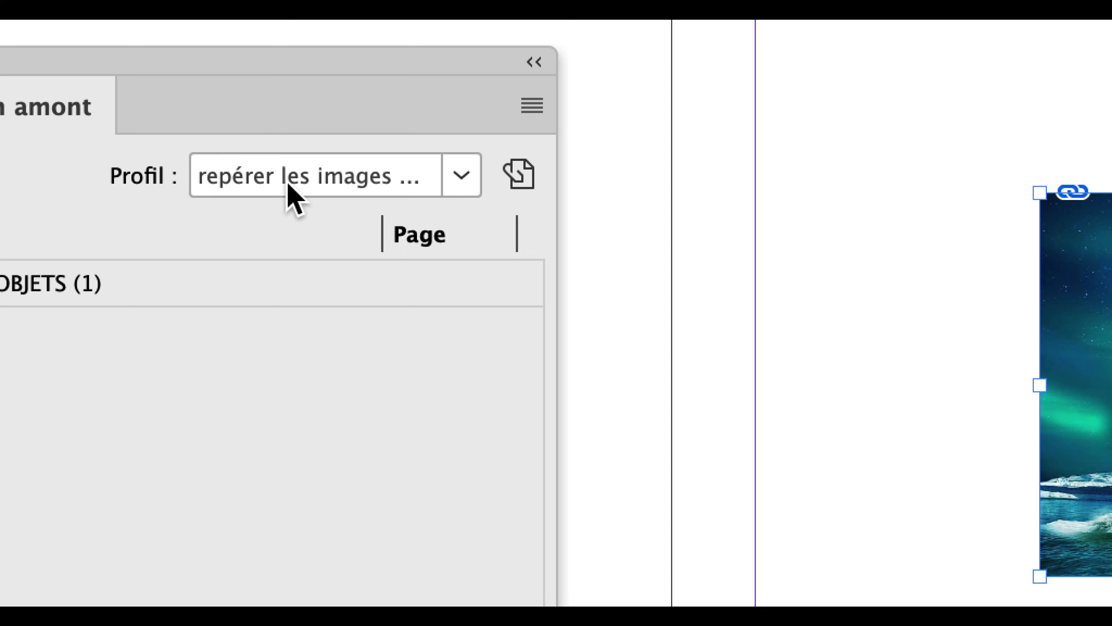
left_click(289, 185)
left_click(285, 219)
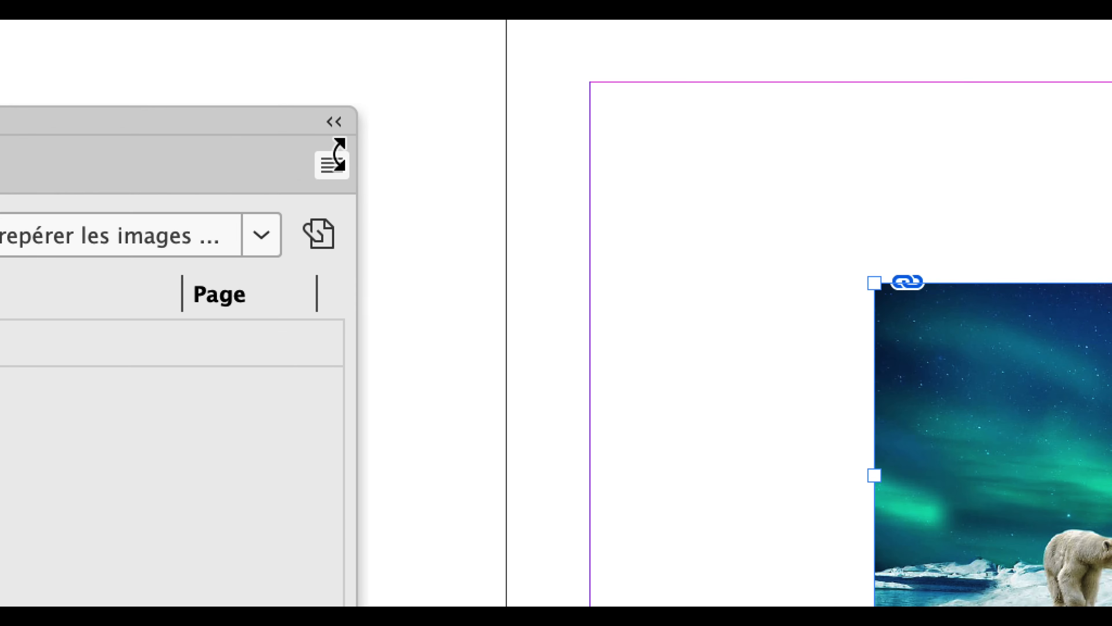
Step: Open the preflight profile definitions, inspect the profiles, and delete the 'repérer les images de moins de 300 dpi' profile
left_click(333, 163)
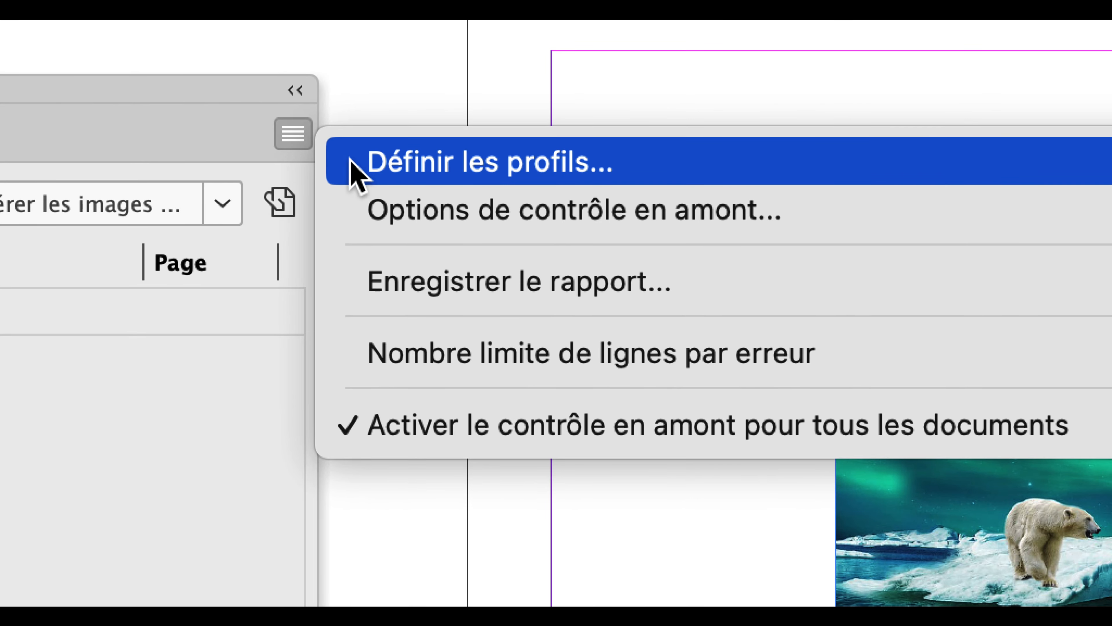
left_click(353, 163)
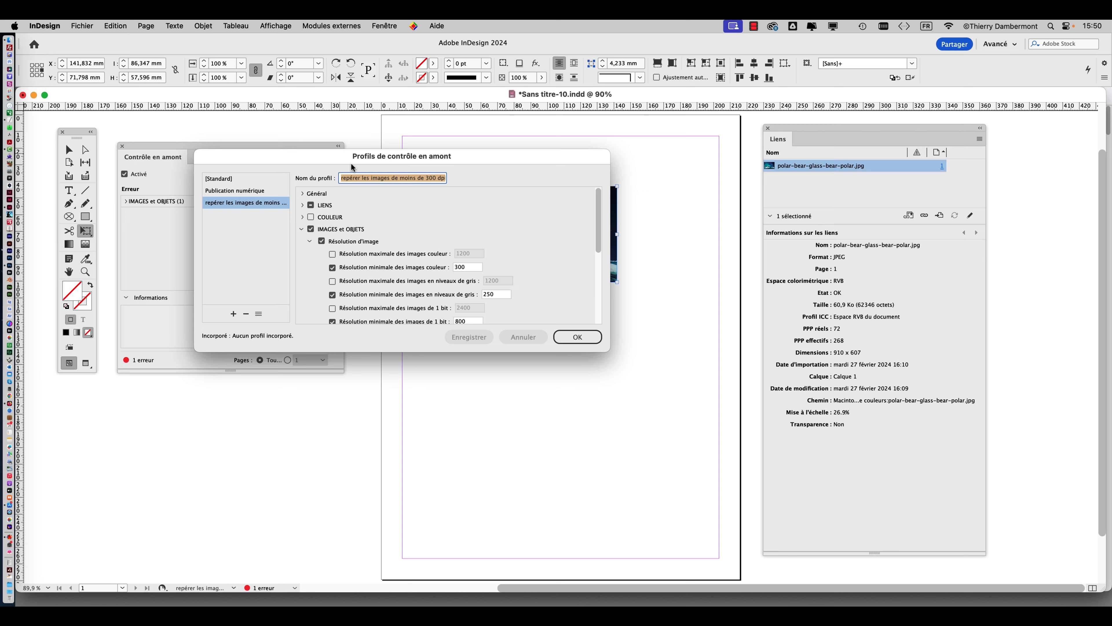
left_click_drag(312, 154, 499, 122)
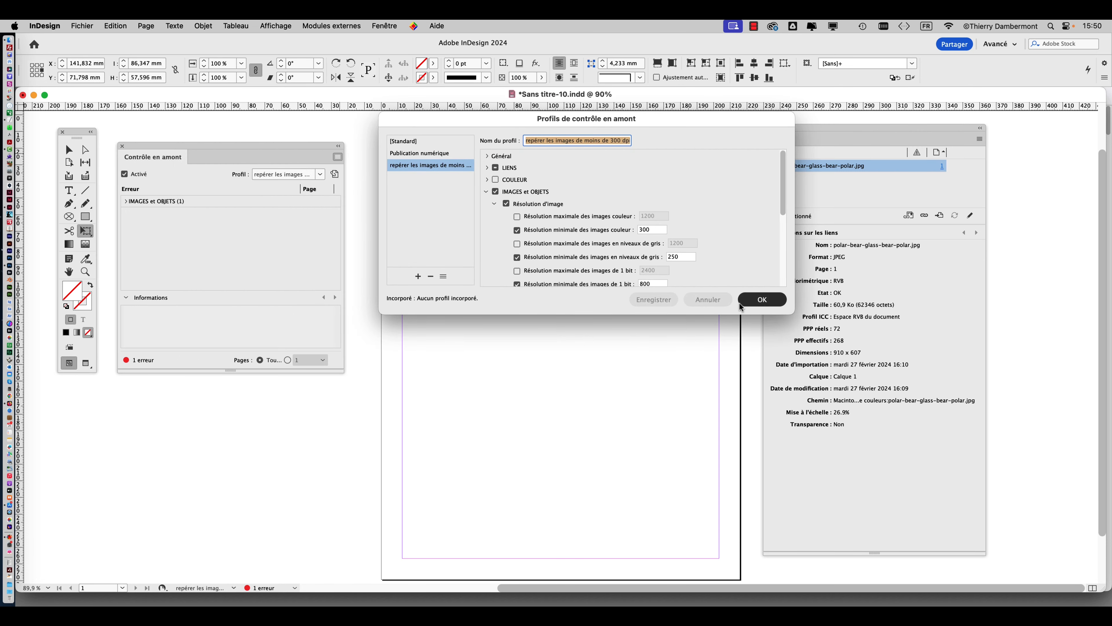
left_click(414, 144)
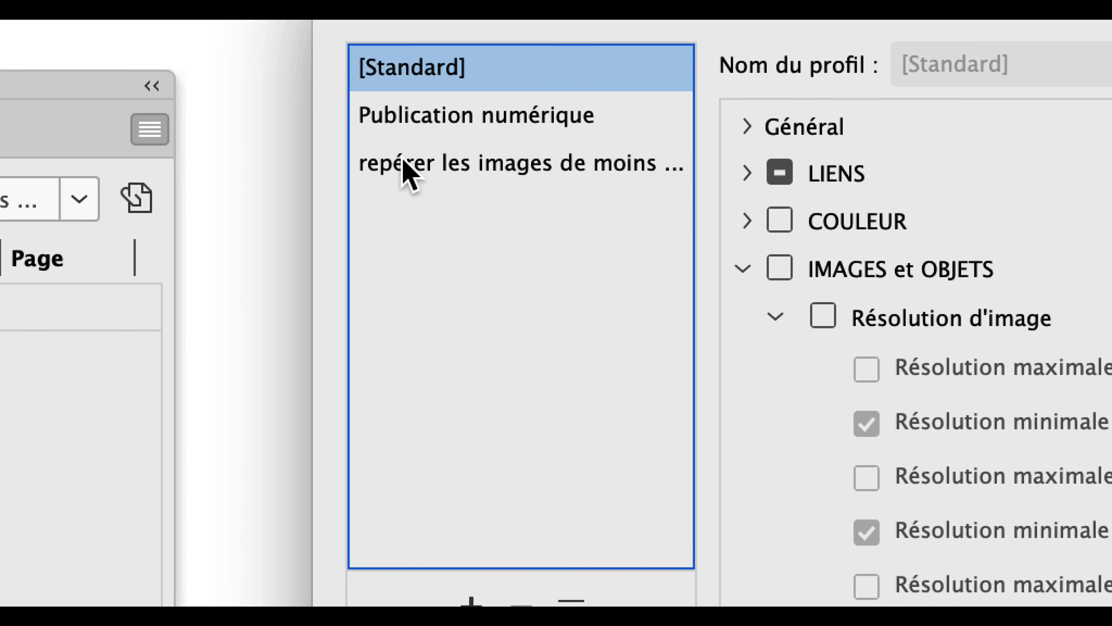
left_click(423, 172)
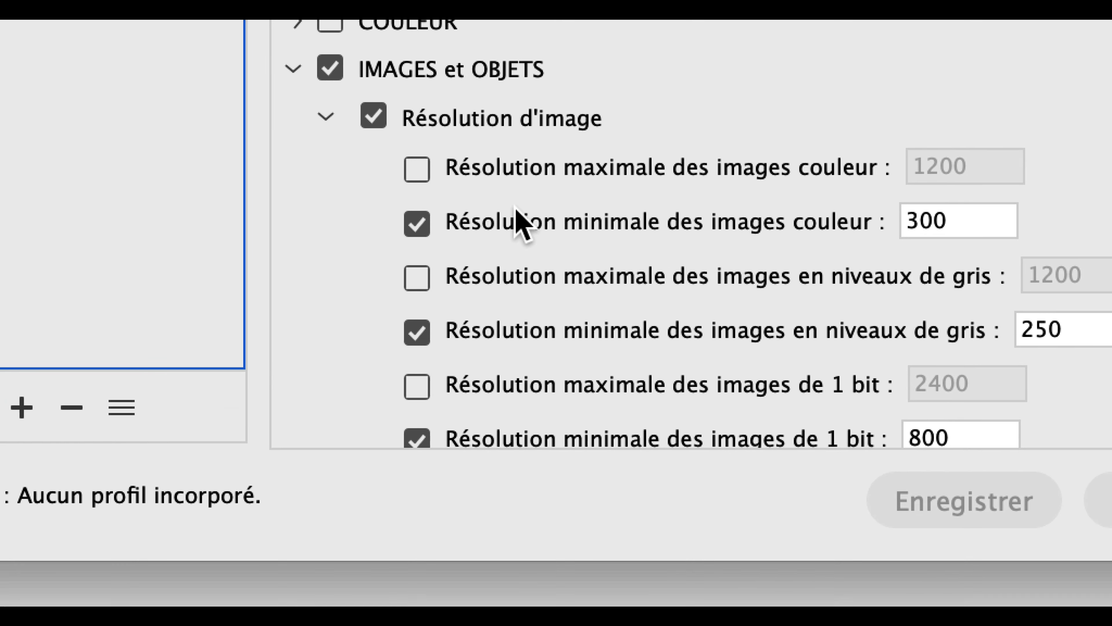
double_click(917, 252)
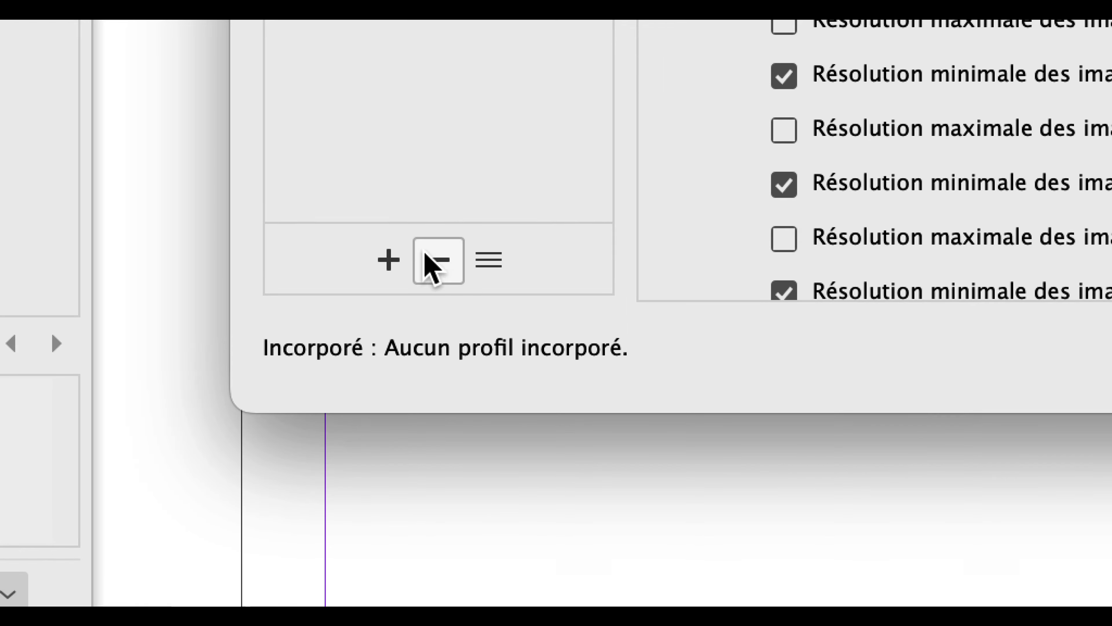
left_click(441, 416)
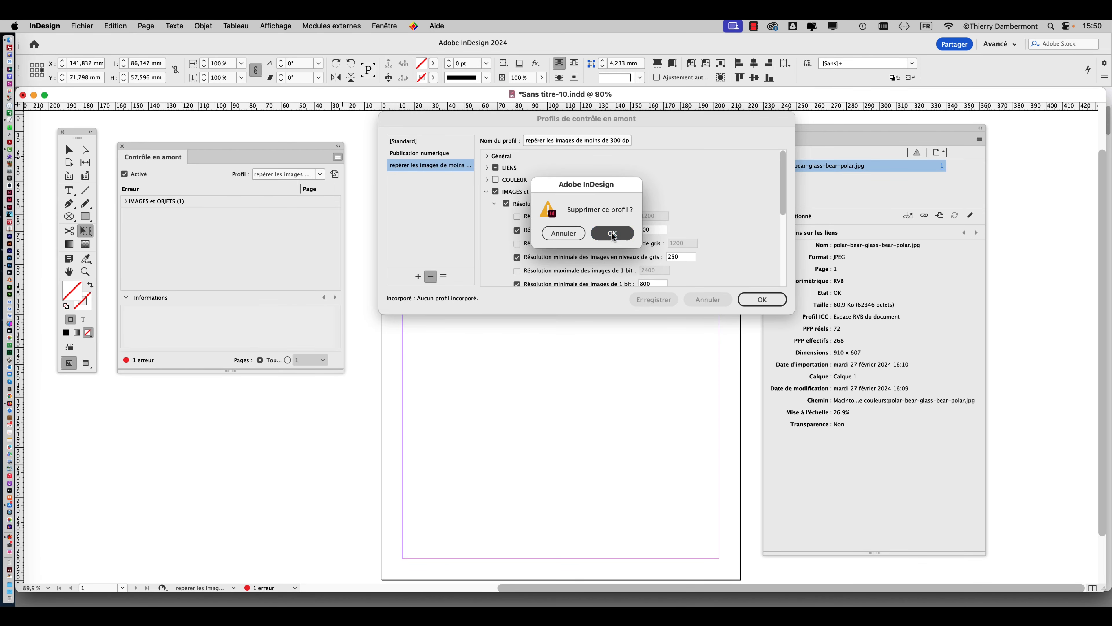
left_click(613, 233)
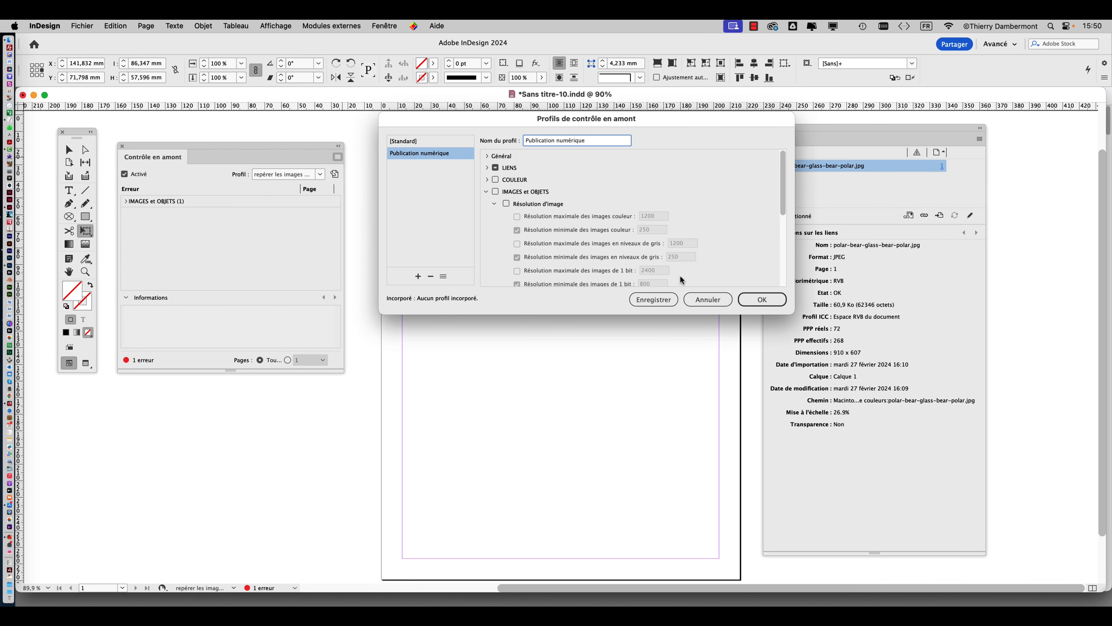
left_click(762, 299)
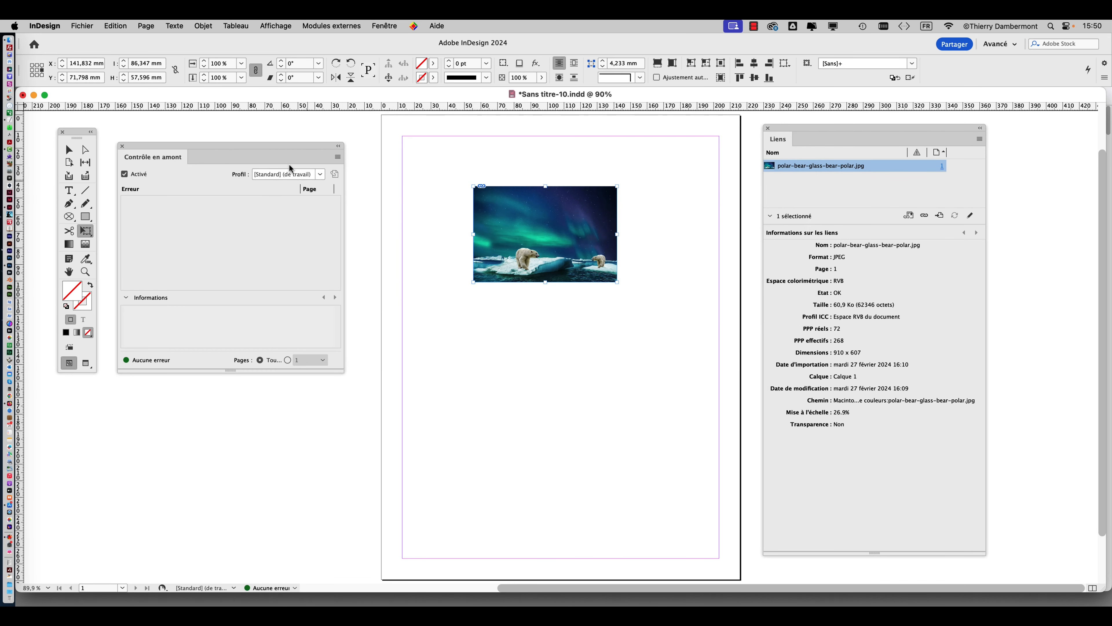
Step: Open the preflight profile definitions, enable the IMAGES et OBJETS check on [Standard], and accept creating a new profile from it
left_click_drag(286, 149, 302, 159)
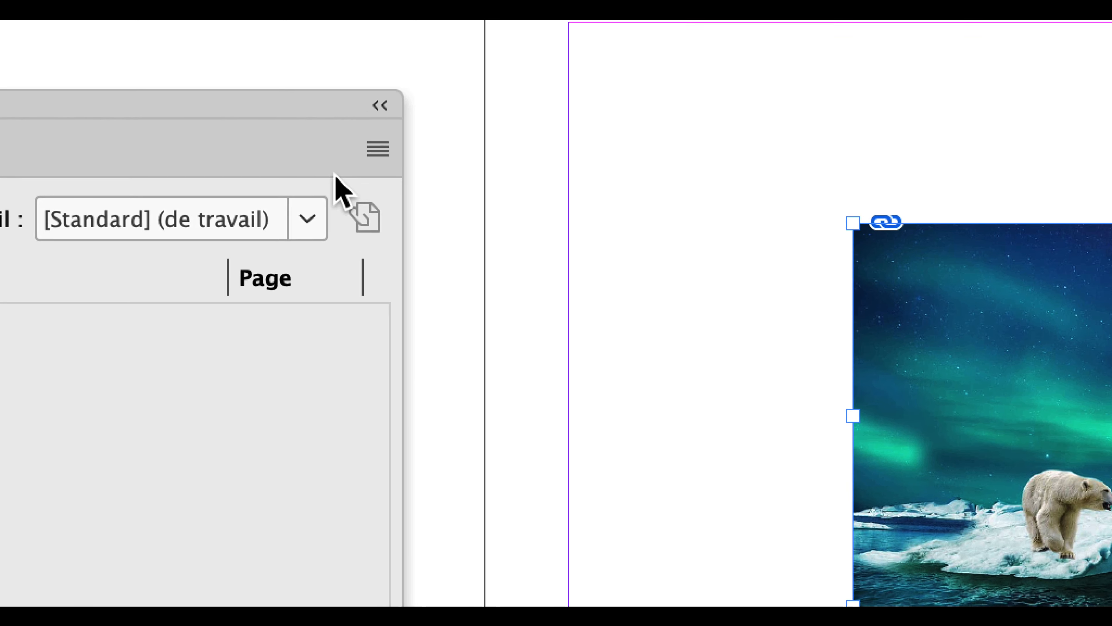
left_click(355, 167)
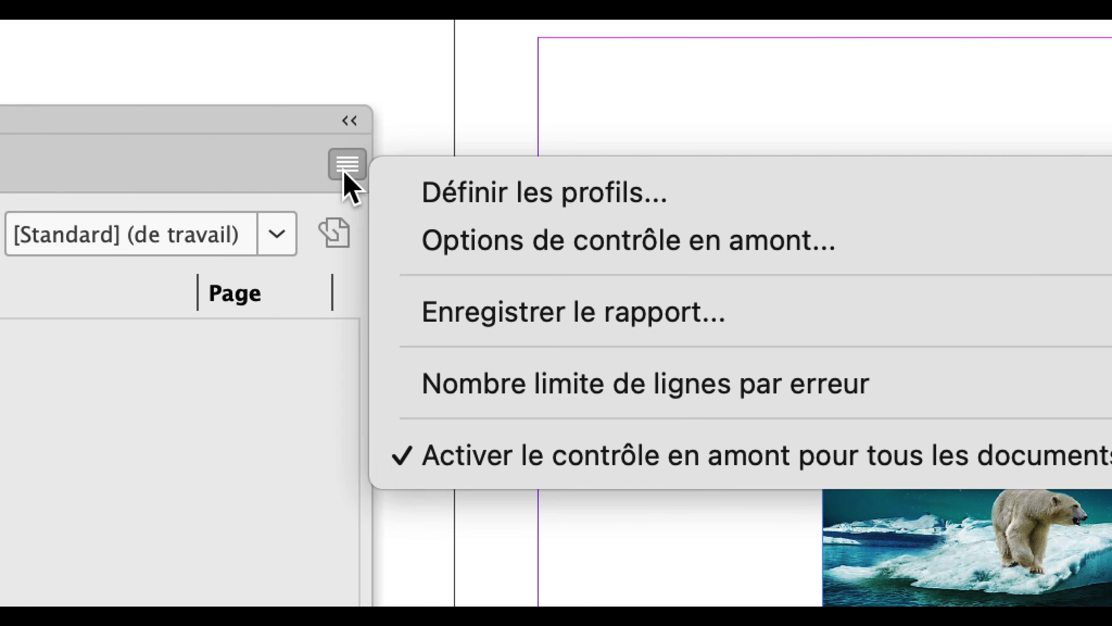
left_click(362, 178)
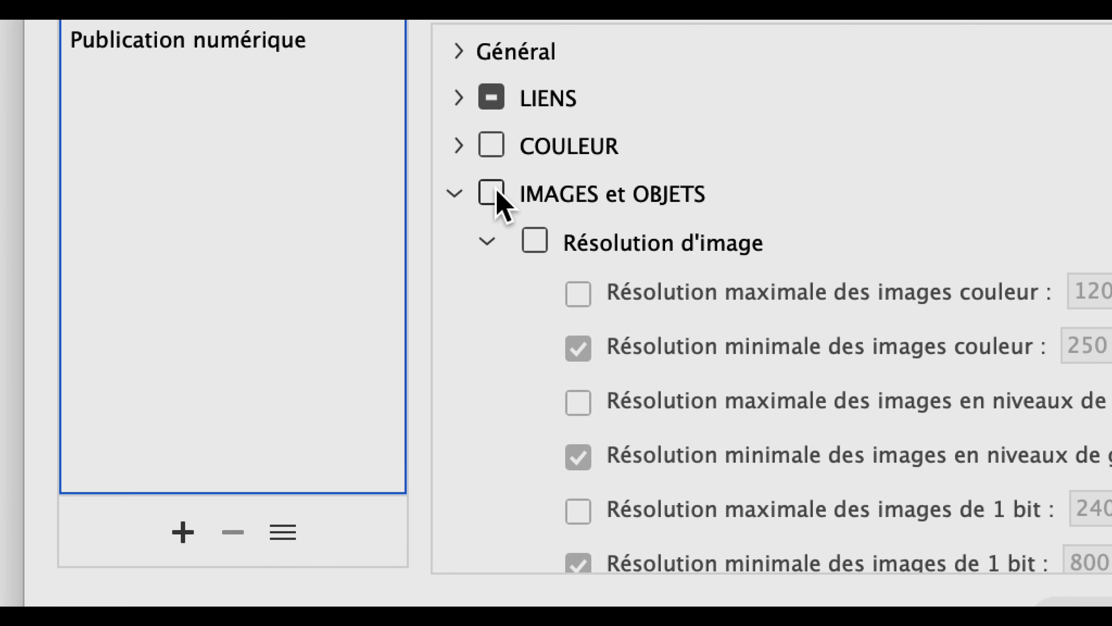
left_click(496, 192)
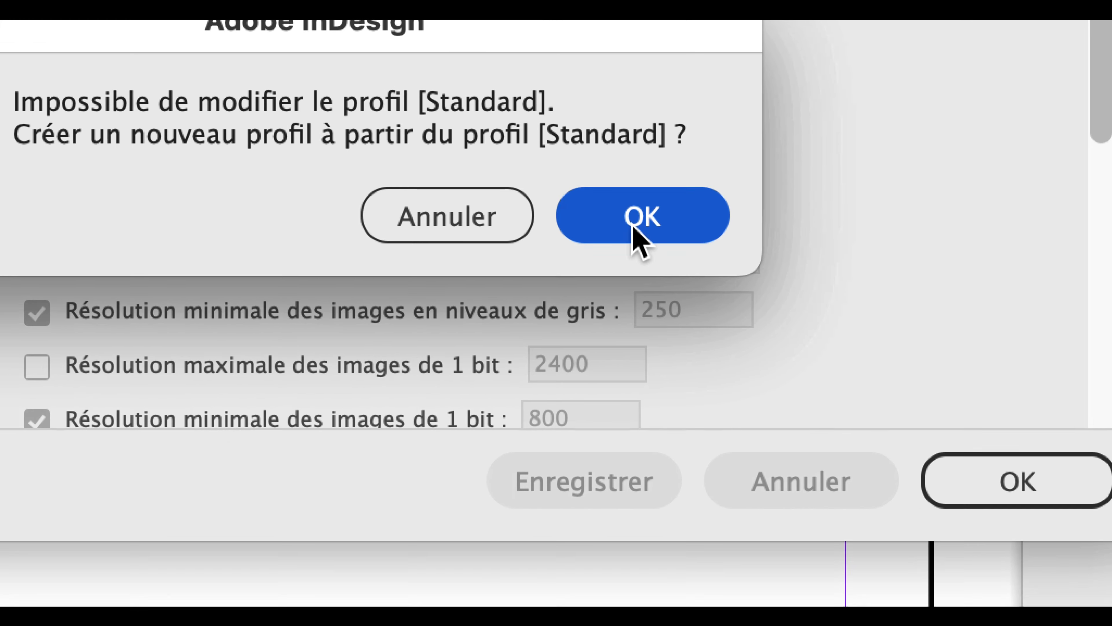
left_click(964, 374)
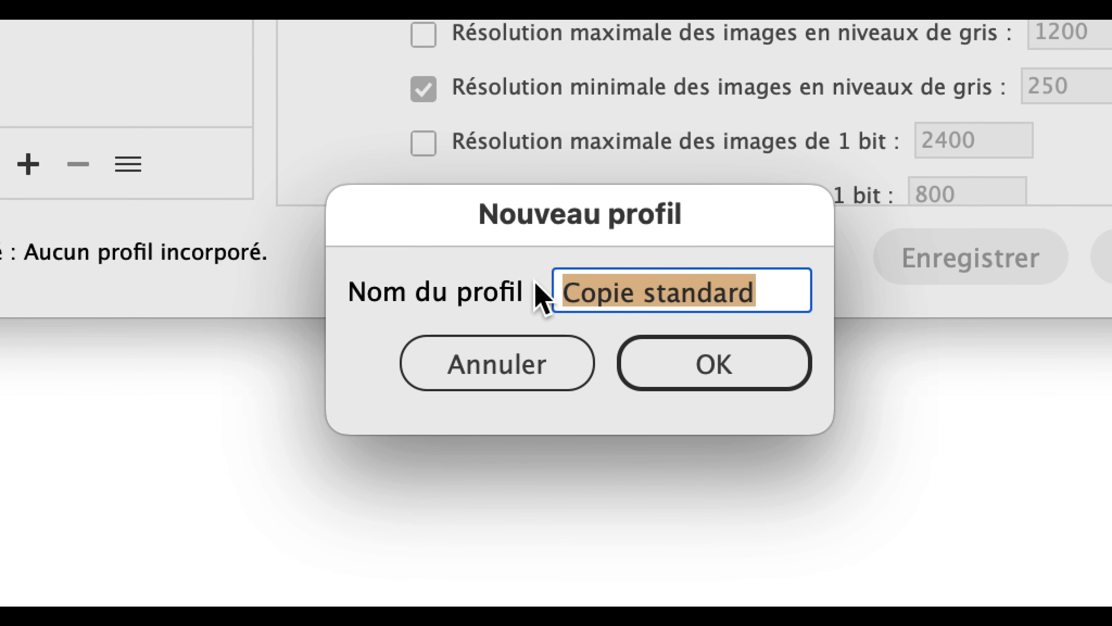
Step: Name the new profile 'repérer les images de moins de 300dpi' and confirm
type("repérer")
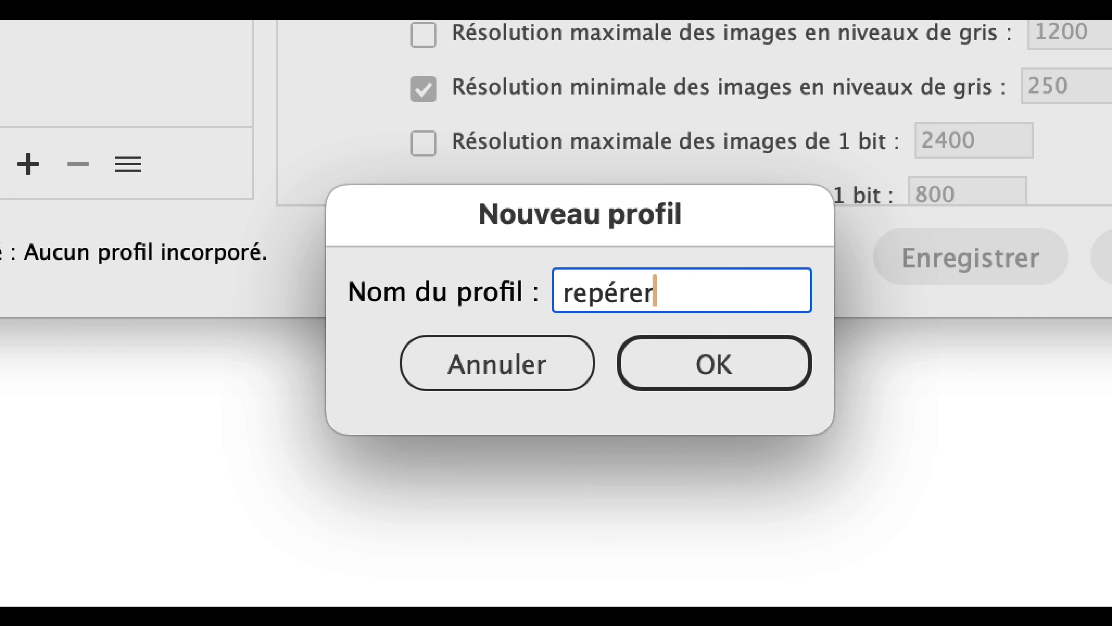
type(" les images de m")
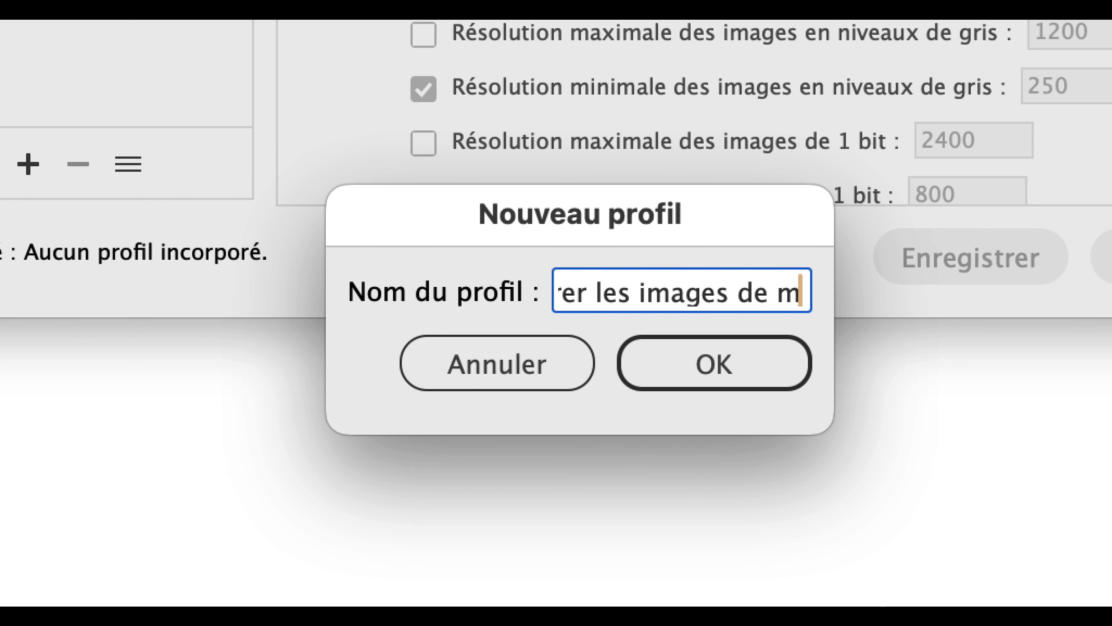
type("oins de 300")
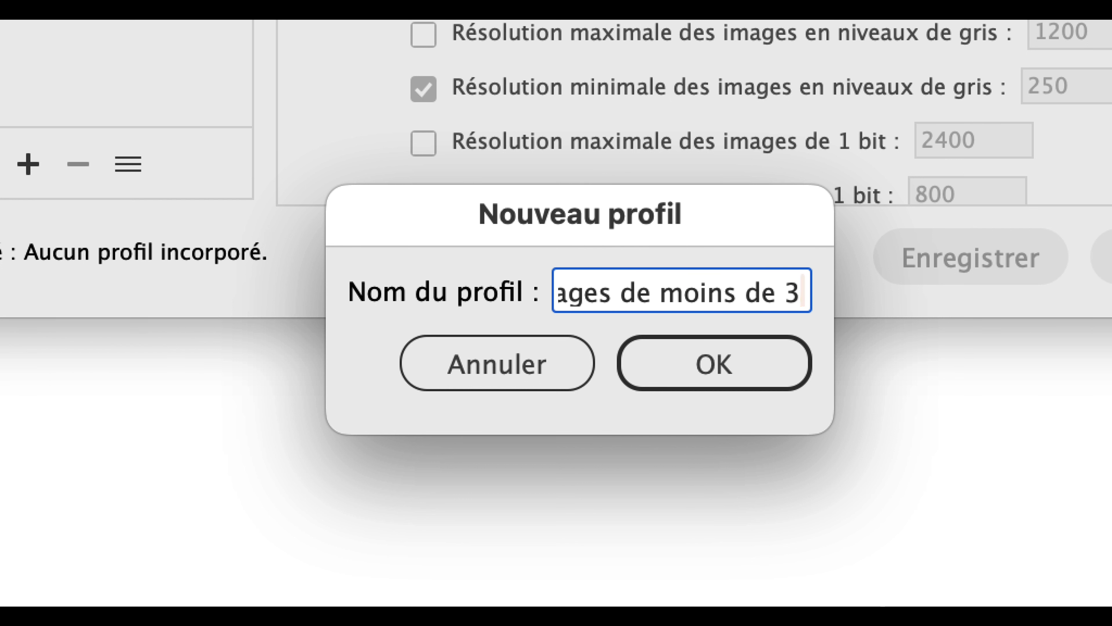
type("dpi")
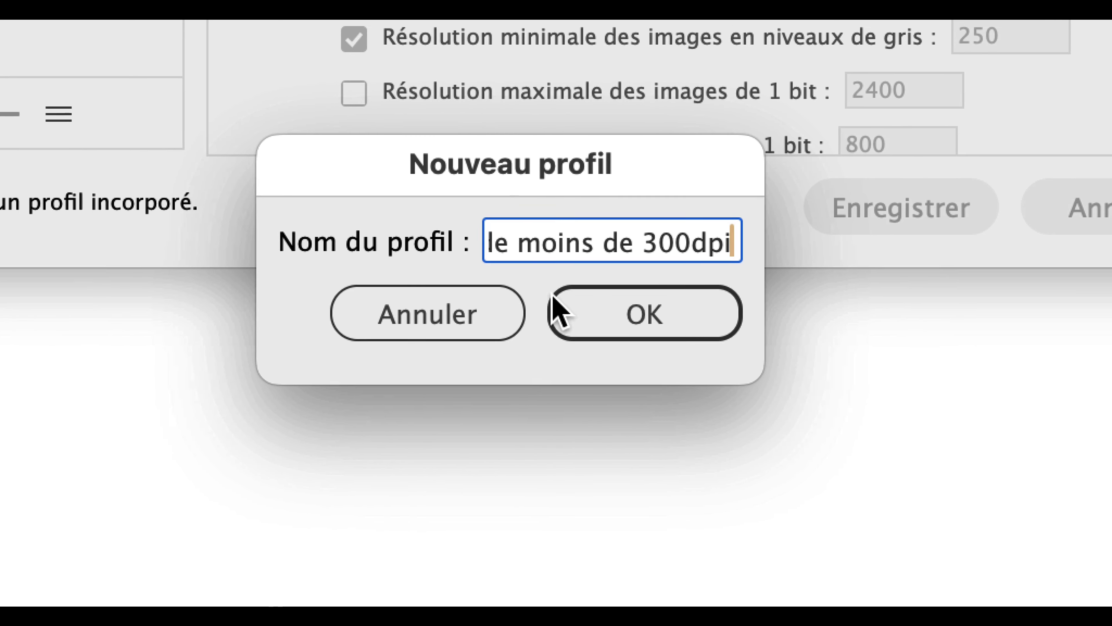
left_click(631, 353)
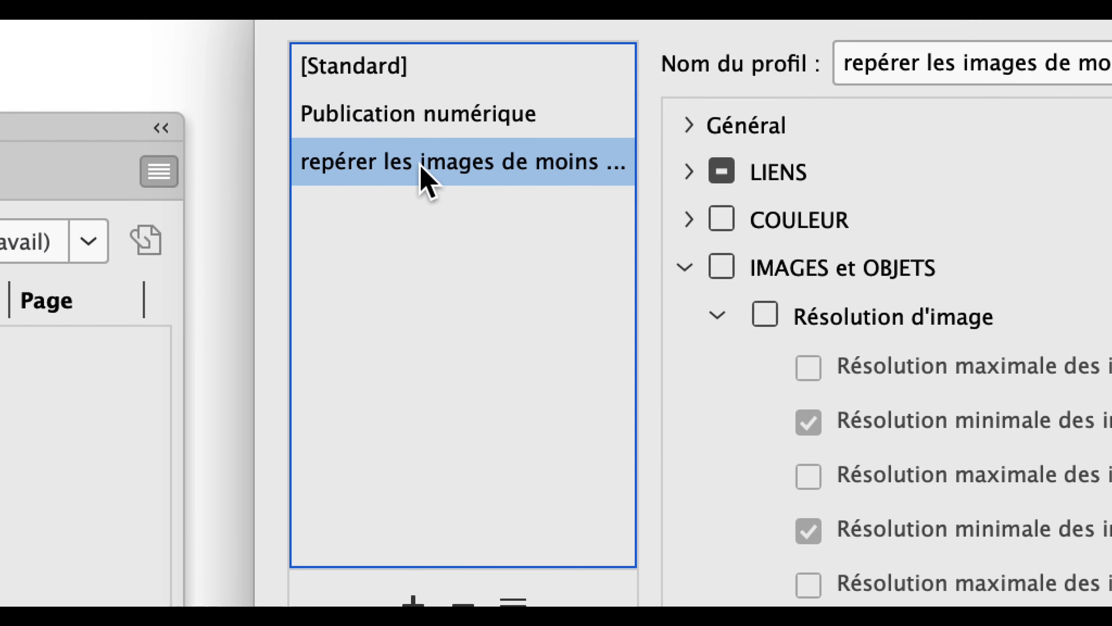
Step: Enable the image resolution check, set the minimum colour image resolution to 300, and close the profile definitions
left_click(551, 205)
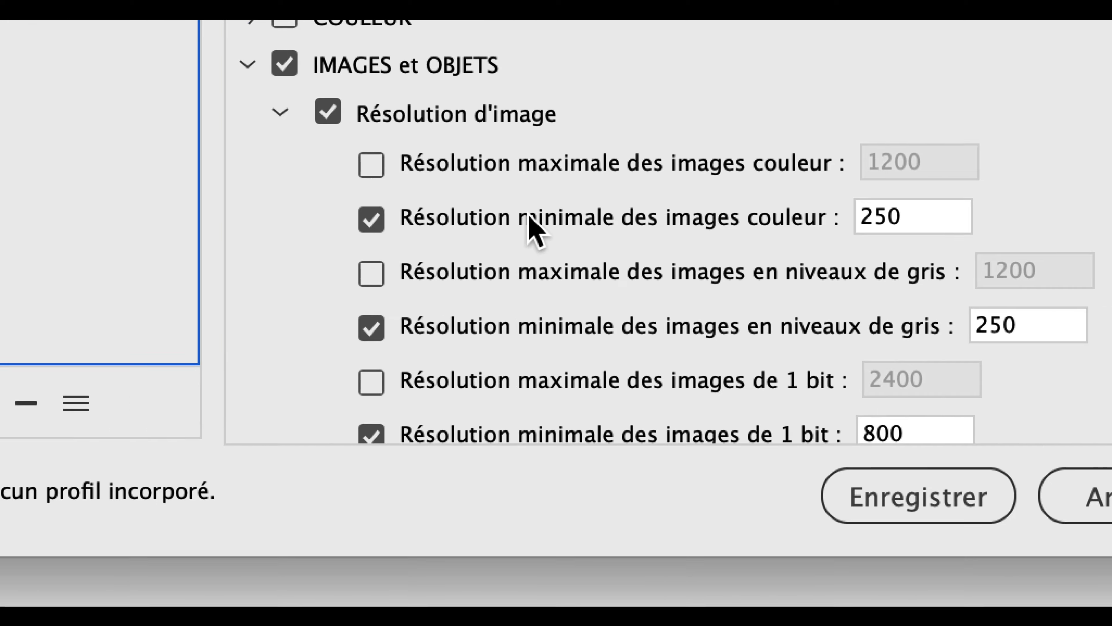
double_click(891, 216)
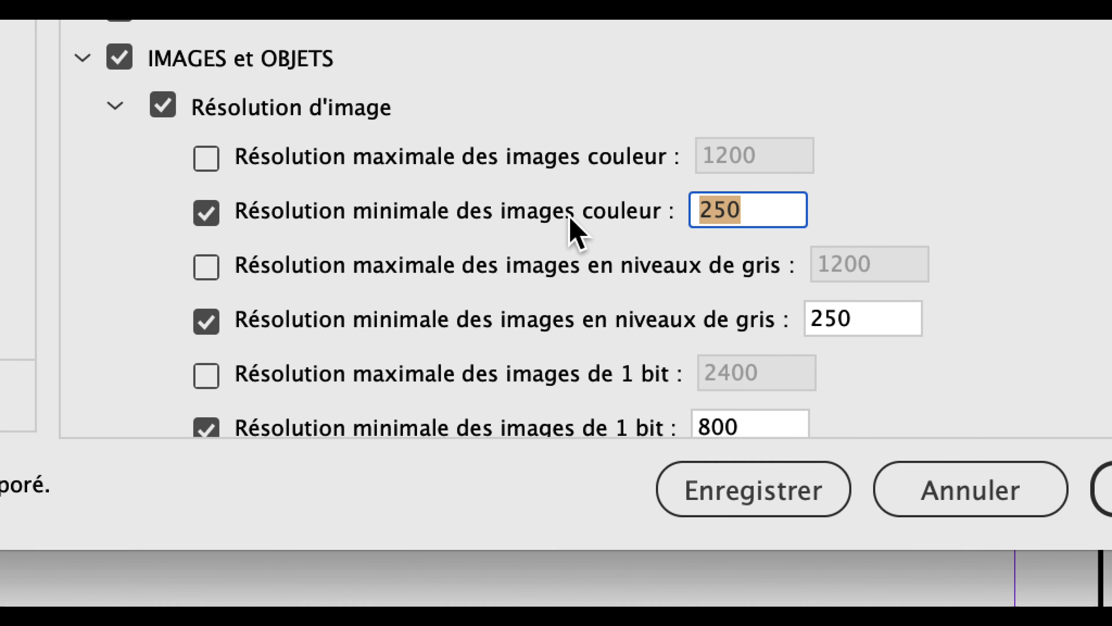
type("300")
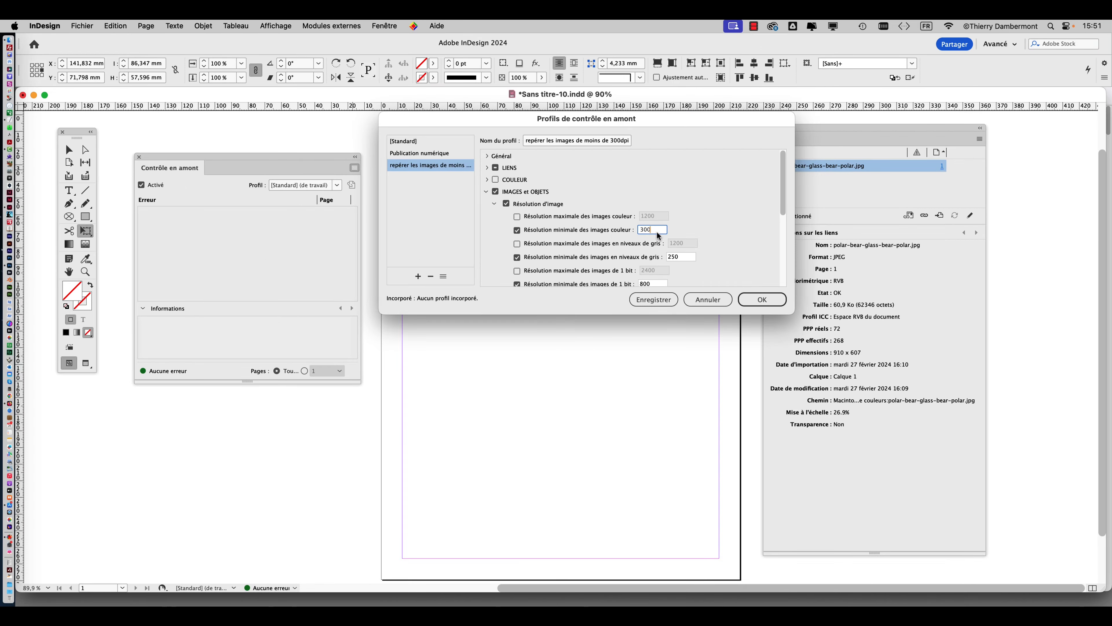
left_click(768, 300)
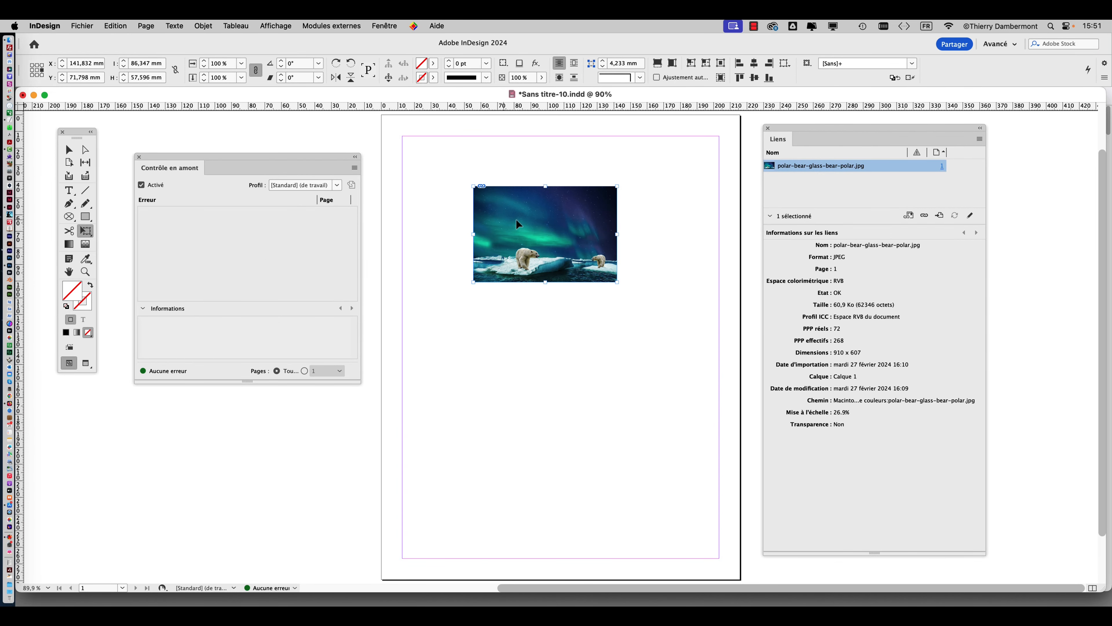
Step: Apply the 'repérer les images de moins de 300dpi' profile in the Preflight panel to check the polar bear image
key("super+equal")
key("super+equal")
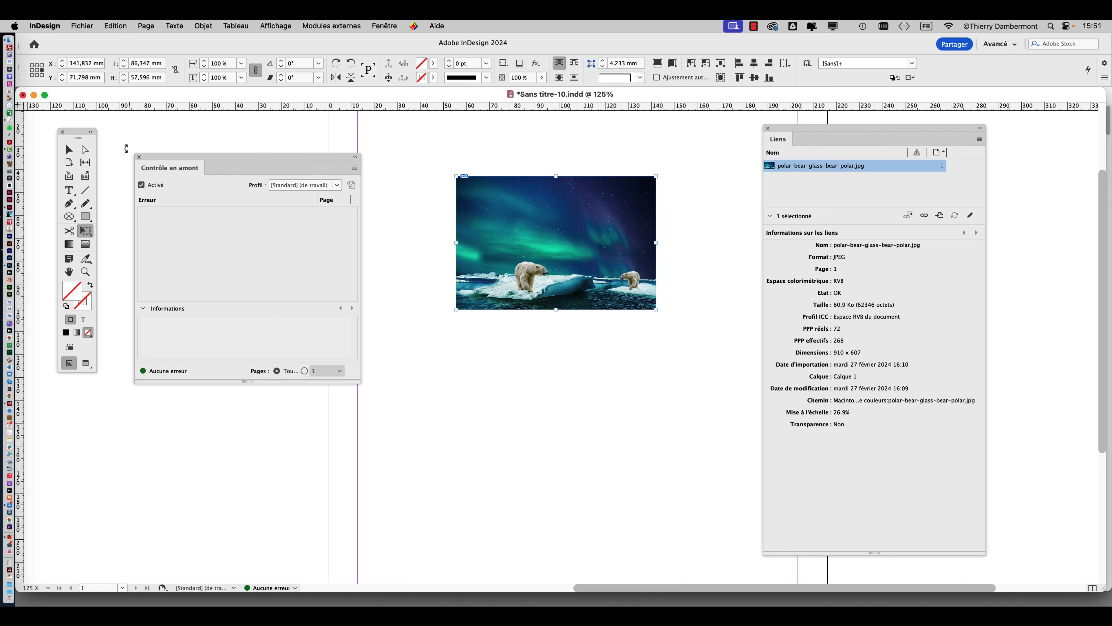
left_click(68, 149)
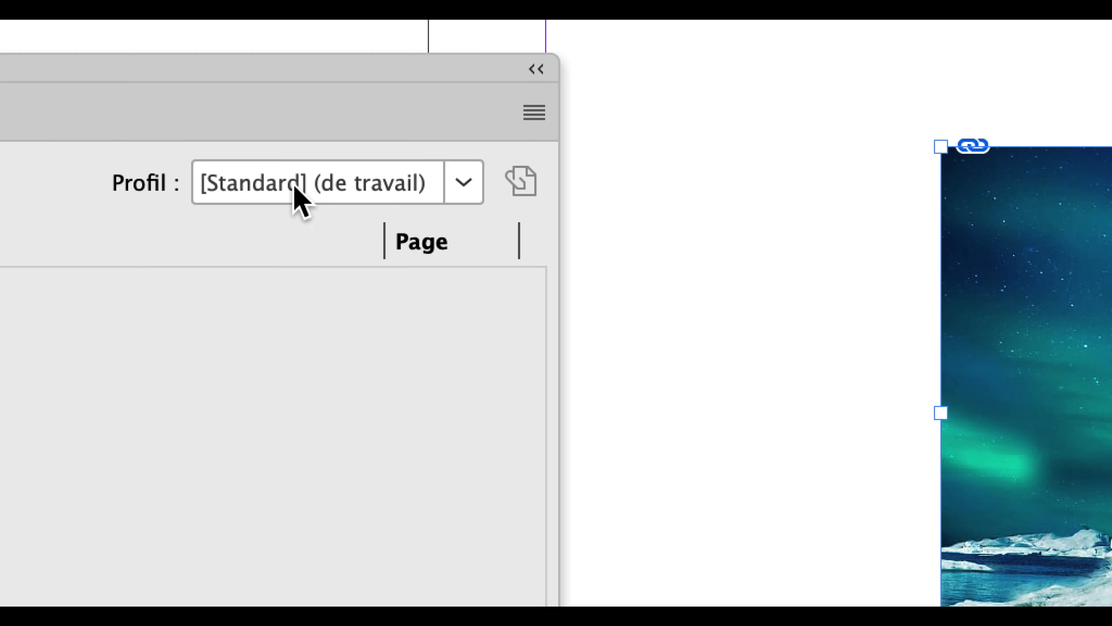
left_click(293, 186)
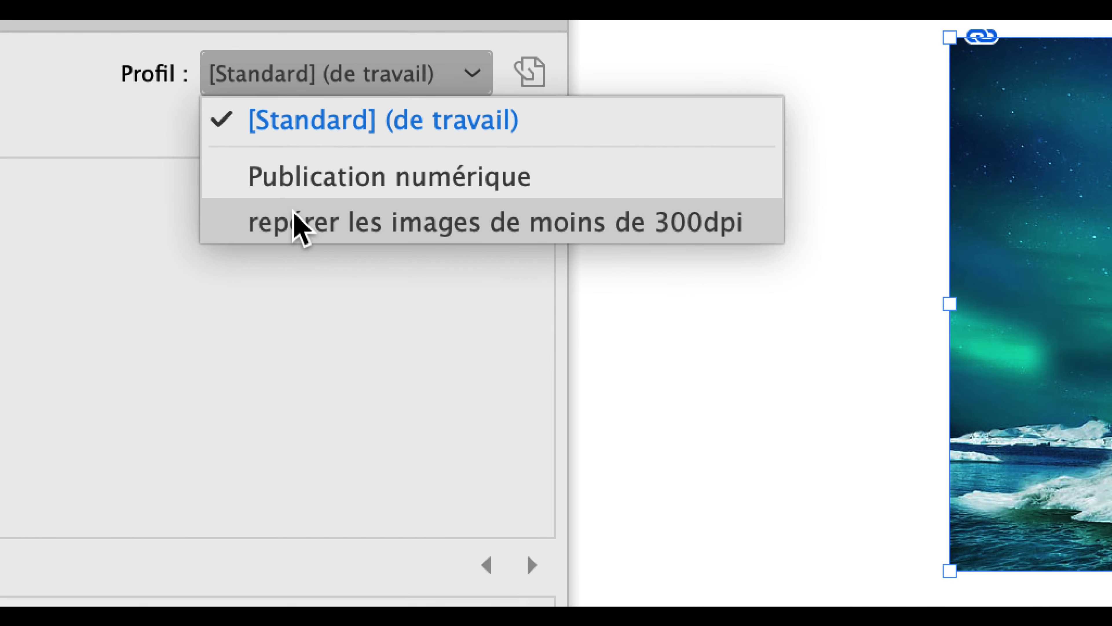
left_click(295, 280)
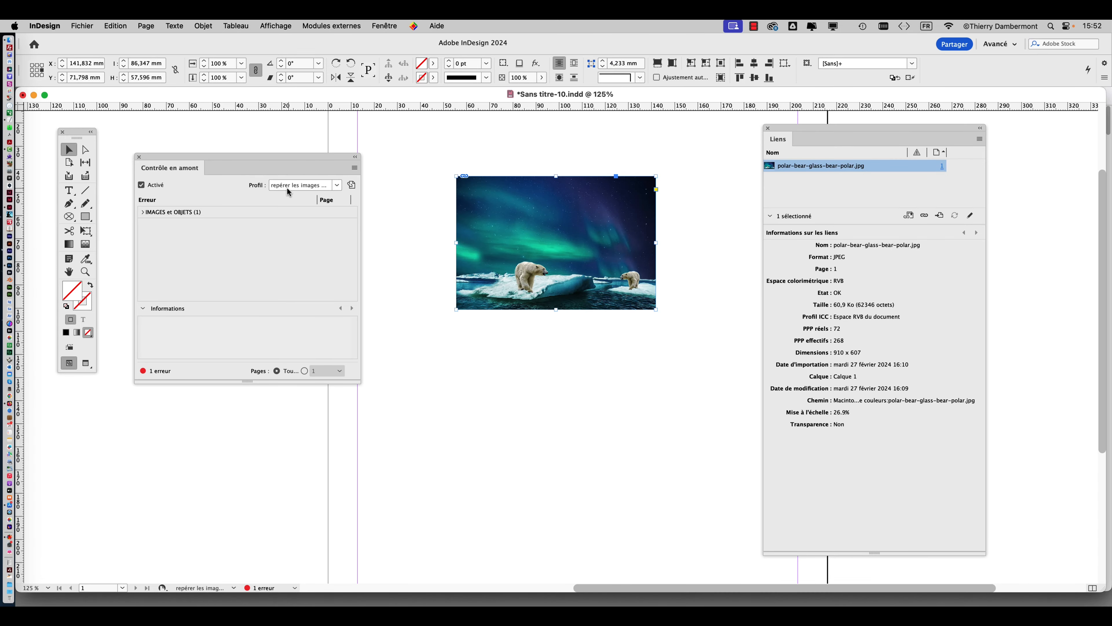
left_click(290, 188)
left_click(305, 224)
left_click(292, 188)
left_click(310, 223)
Step: With the Free Transform tool, resize the polar bear image from its upper-right corner to about 32.7% scale
key("e")
left_click_drag(656, 176, 614, 205)
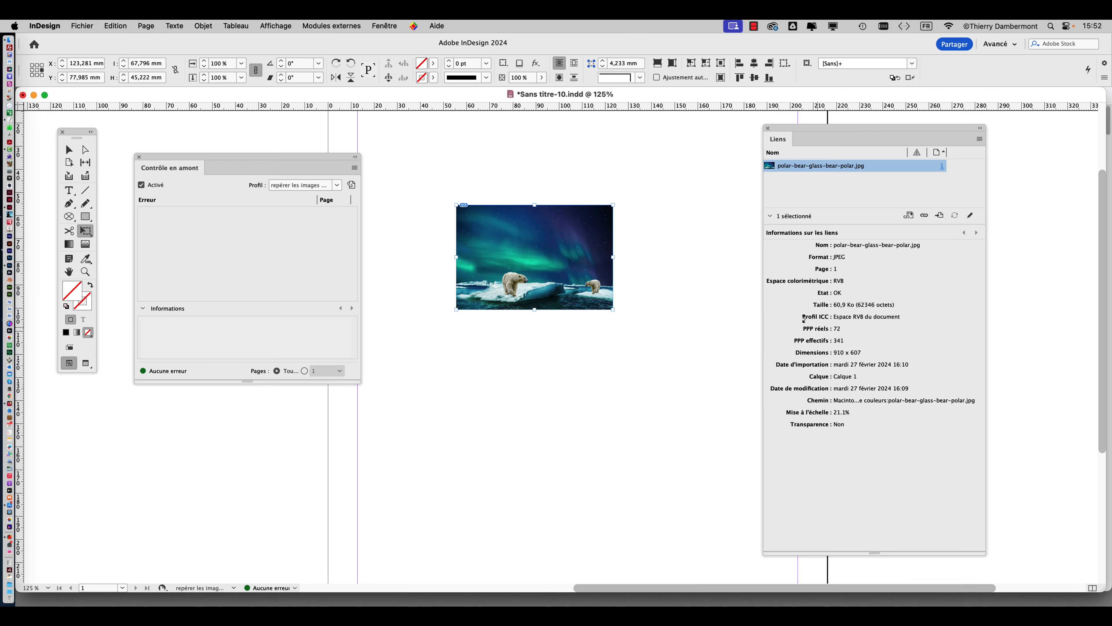
left_click_drag(614, 205, 699, 148)
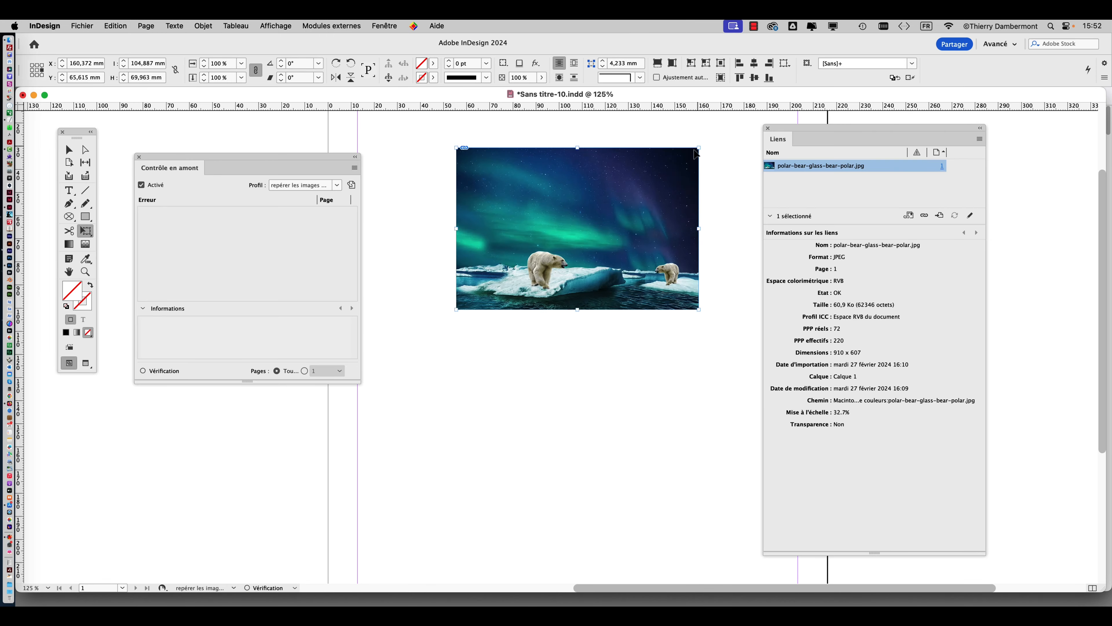